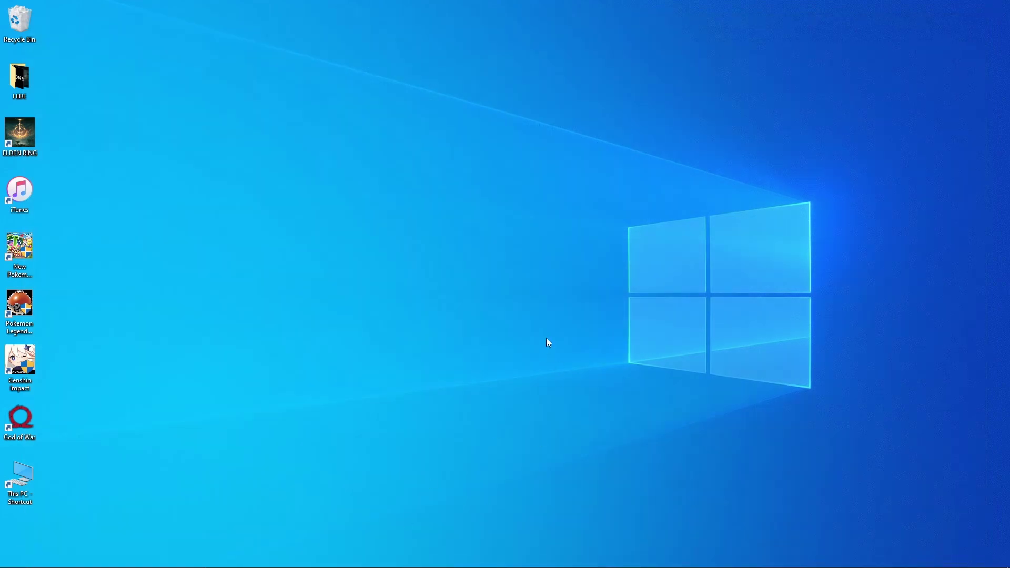
Search for Windows Defender Firewall, open its allowed apps list, and choose Change settings.
key(super)
text(wind)
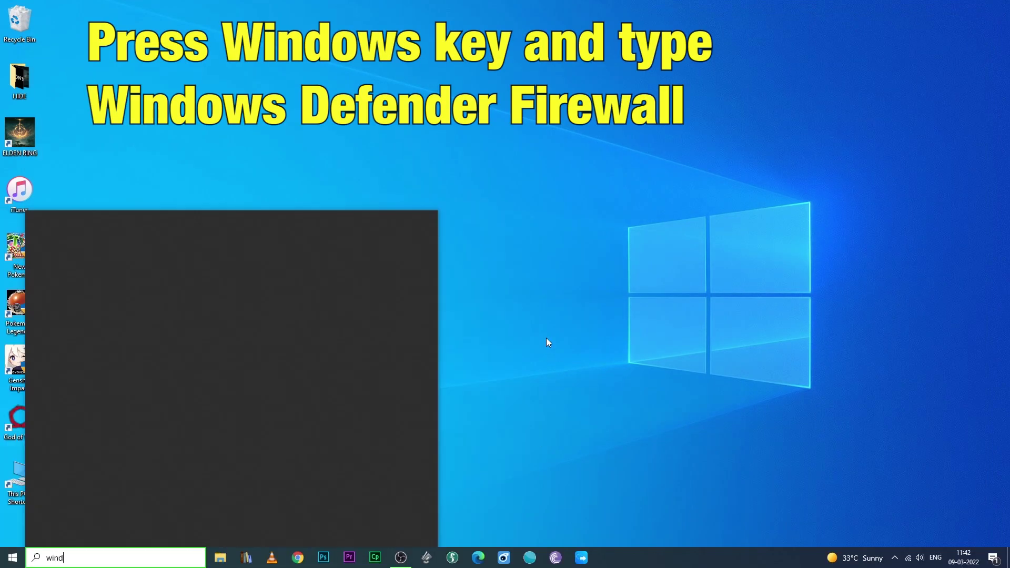
text(ows)
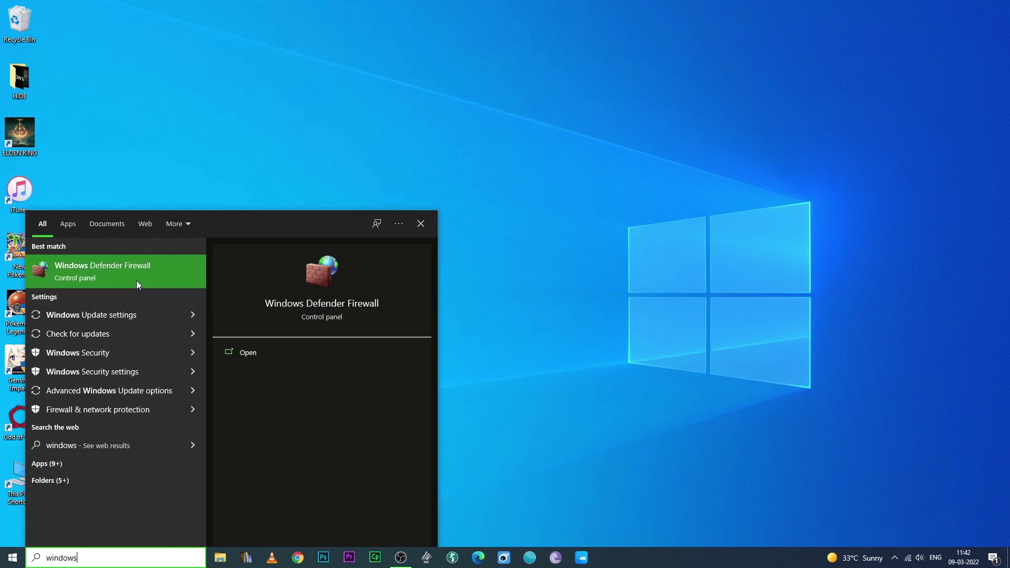
click(160, 273)
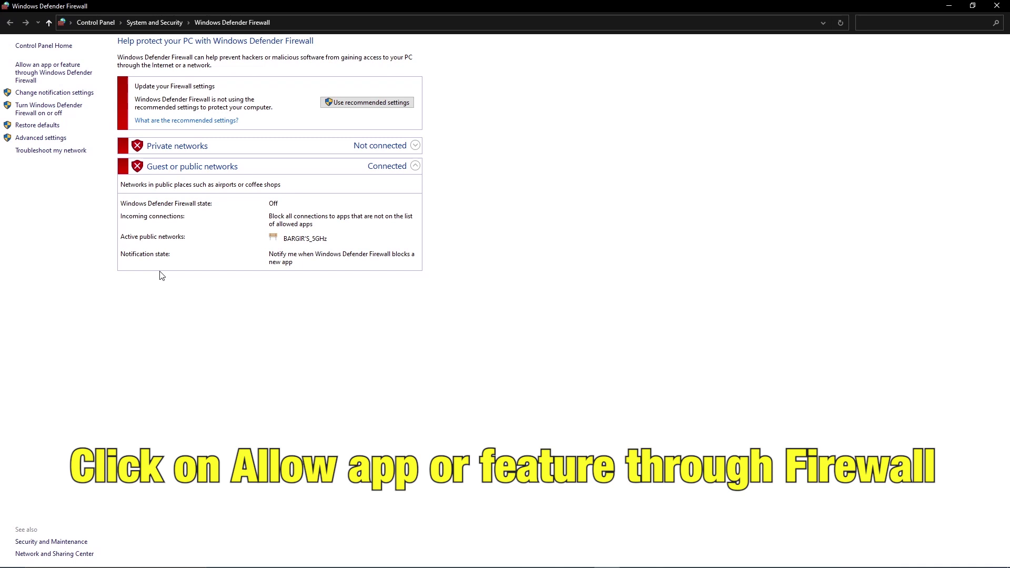
click(43, 72)
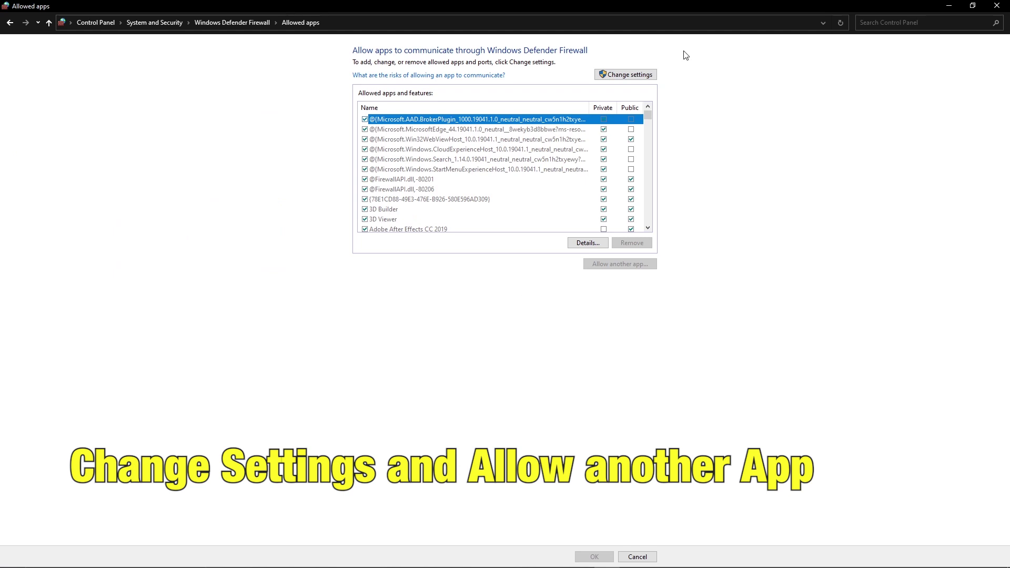
click(630, 75)
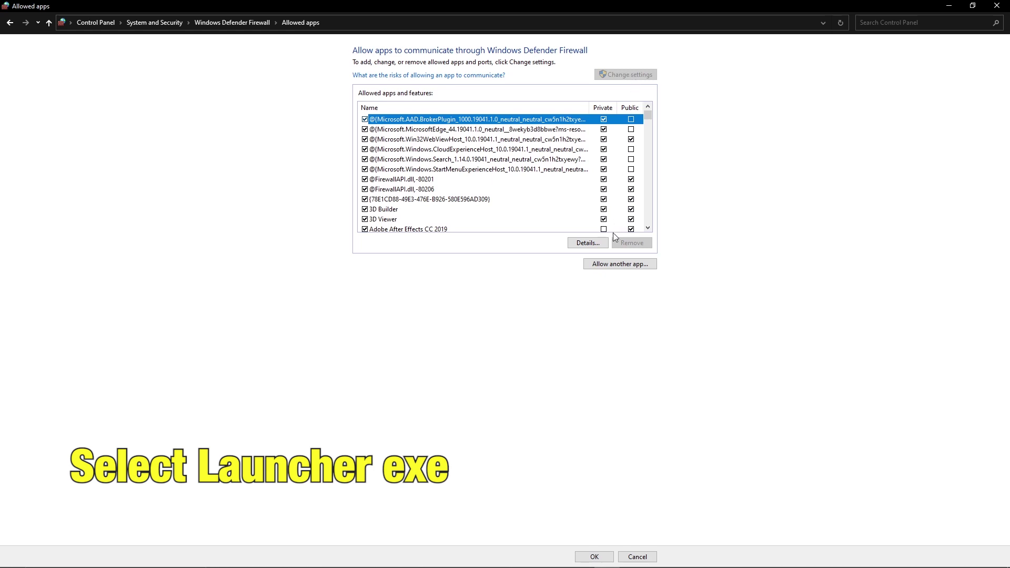
Browse to F:\Genshin Impact\launcher.exe under Allow another app and add it to the list.
click(613, 268)
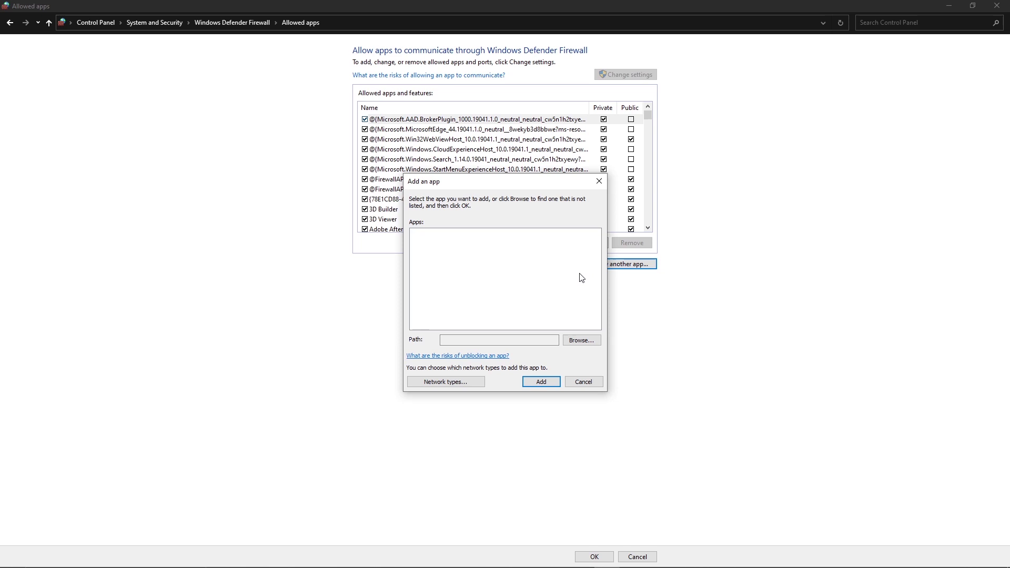
click(575, 342)
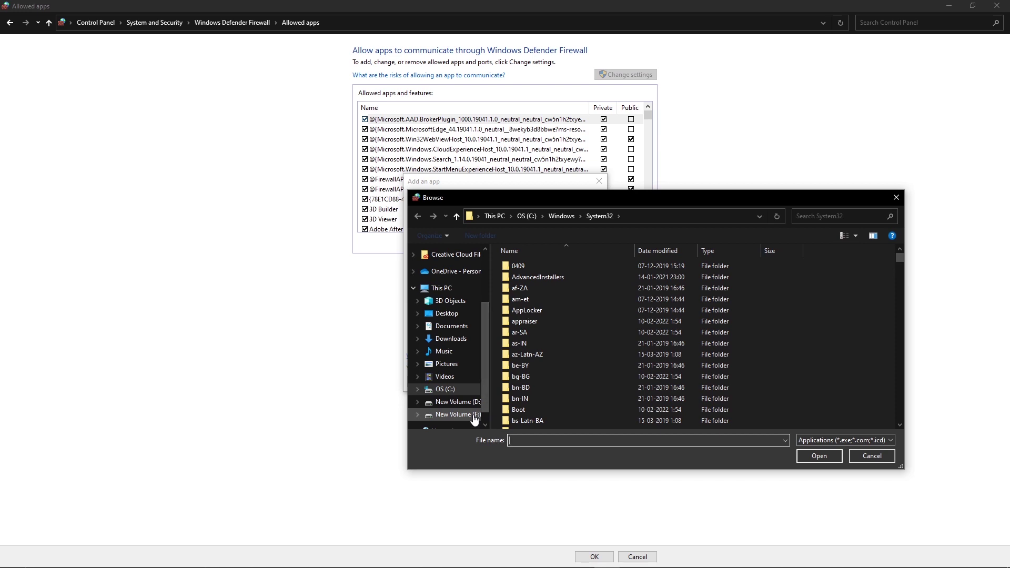
click(474, 415)
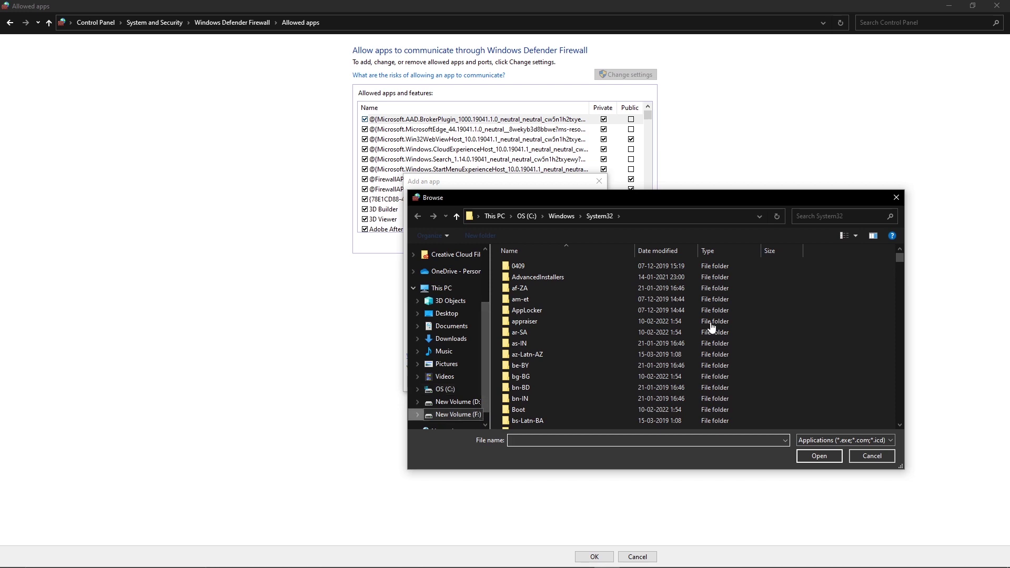
click(827, 217)
text(gen)
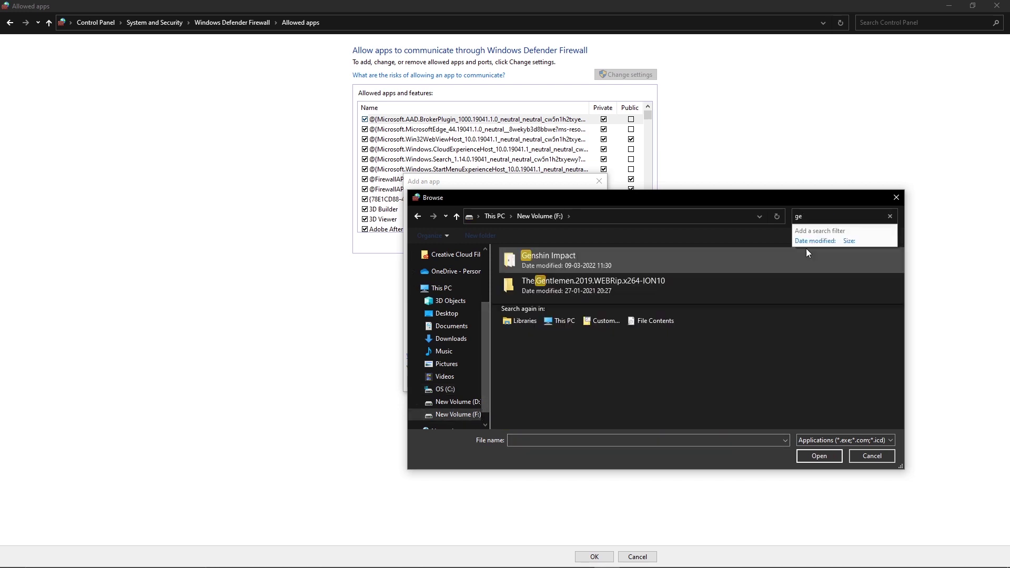
click(585, 260)
click(814, 456)
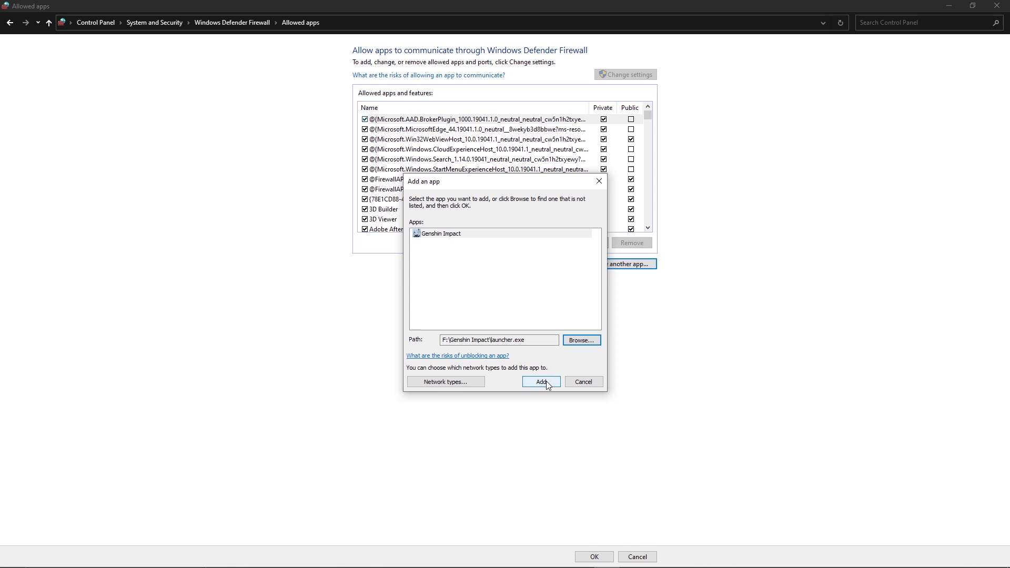
click(546, 382)
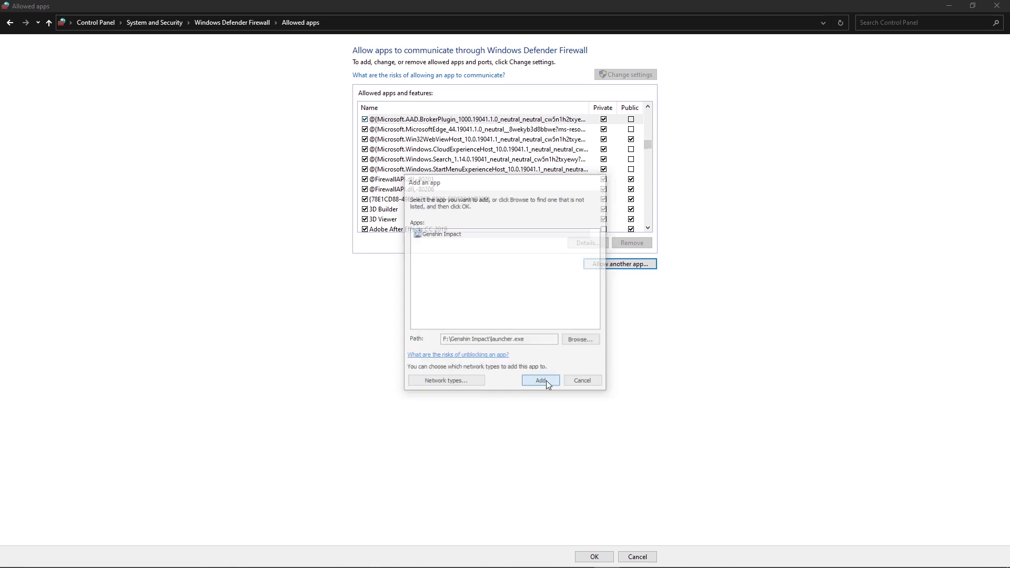
Scroll down the allowed apps list to check the new Genshin Impact entry.
scroll(538, 198, down, 8)
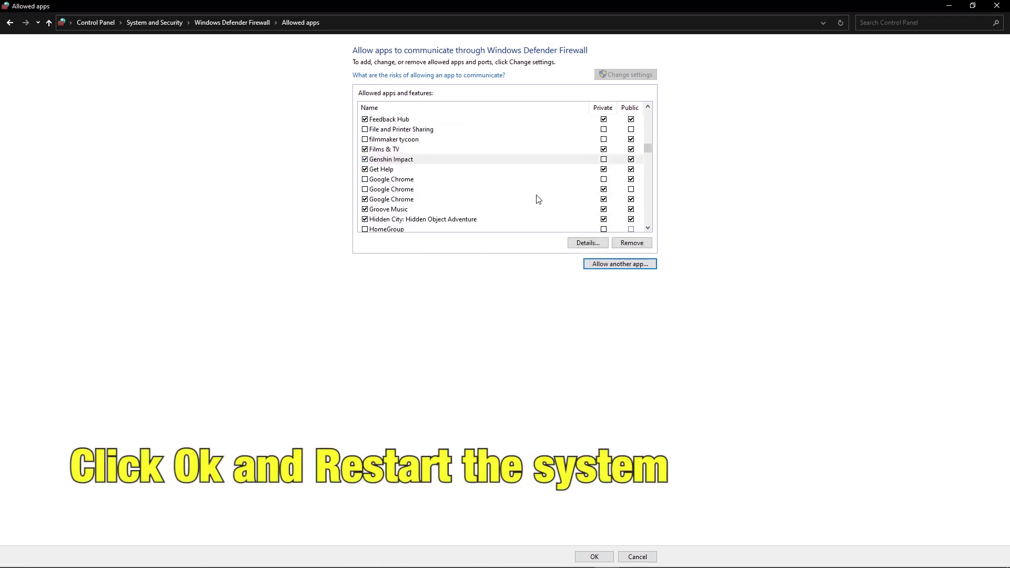
scroll(537, 199, down, 1)
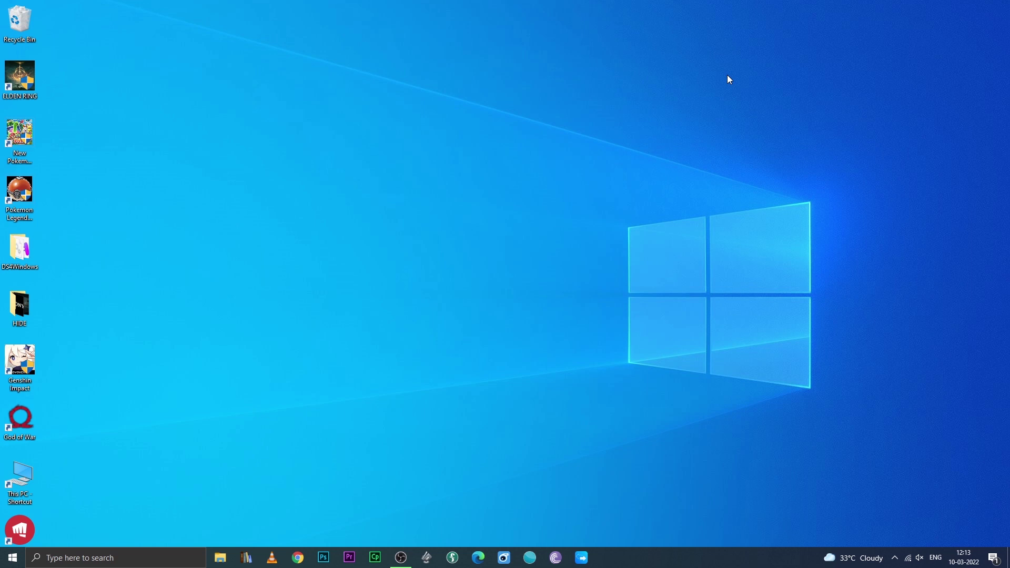
Open the Genshin Impact shortcut's file location and launch vc_redist.x64.exe from F:\Genshin Impact.
click(401, 556)
click(401, 557)
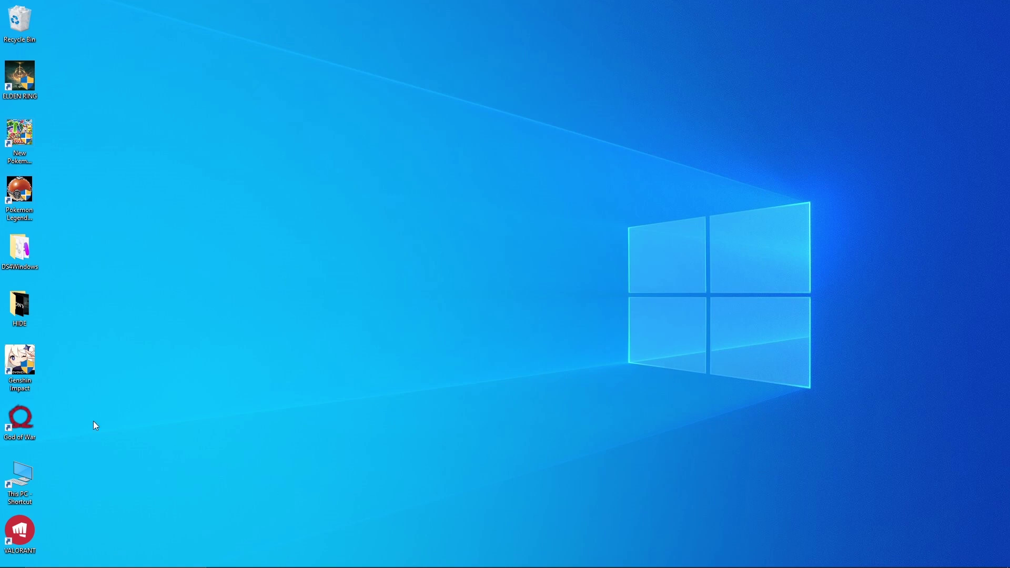
double_click(32, 355)
right_click(32, 353)
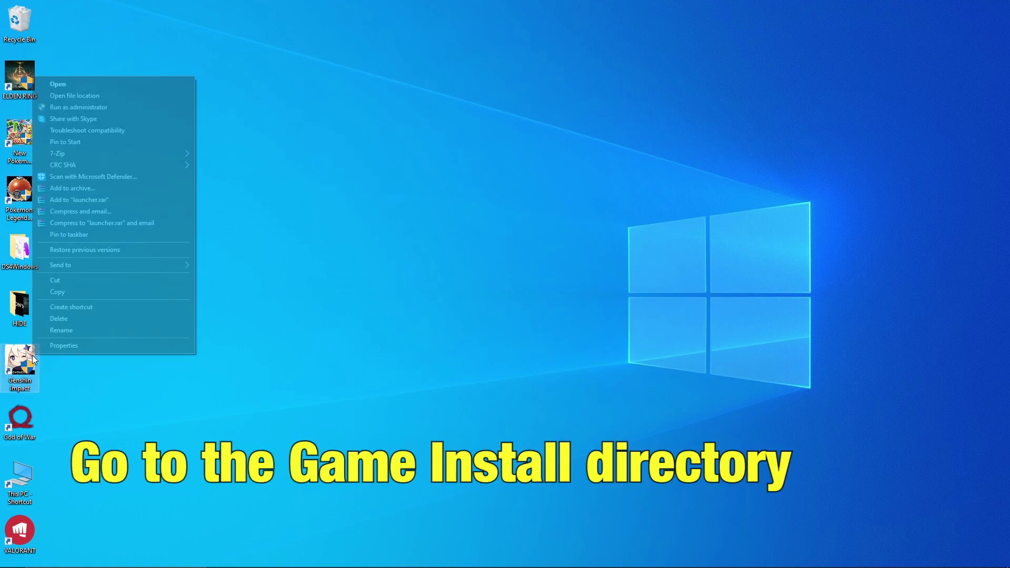
click(130, 95)
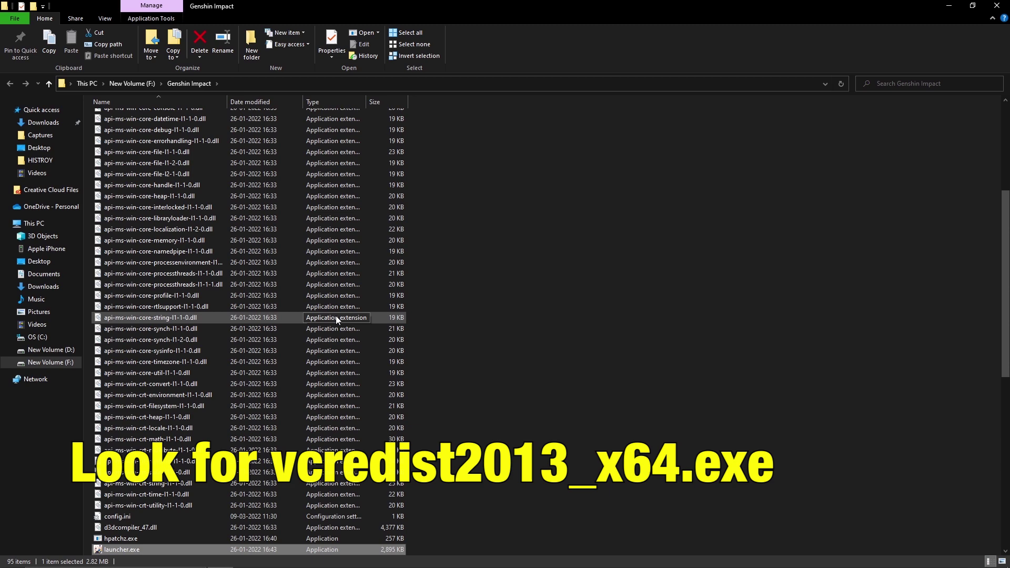
scroll(335, 320, down, 5)
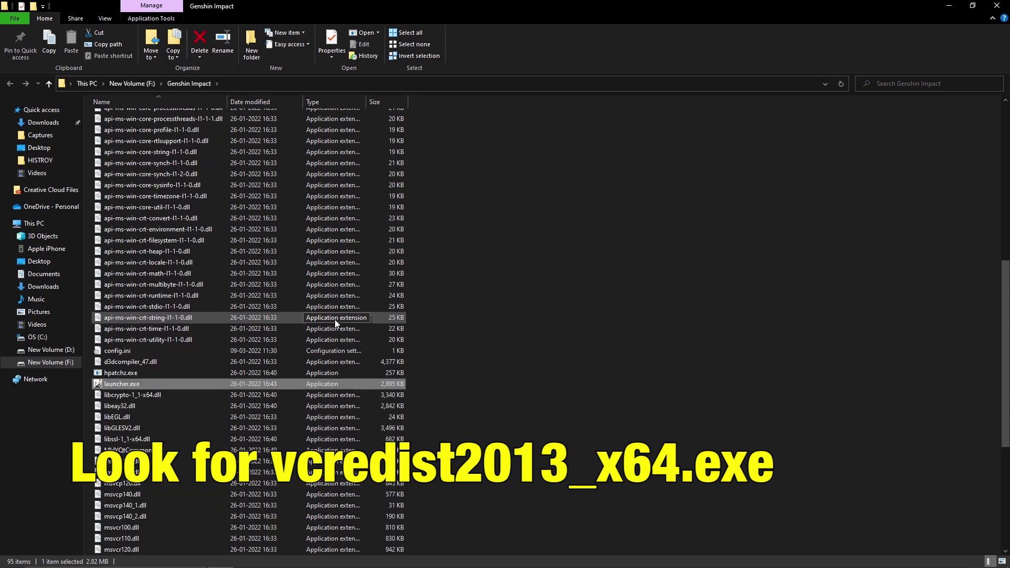
scroll(335, 320, down, 7)
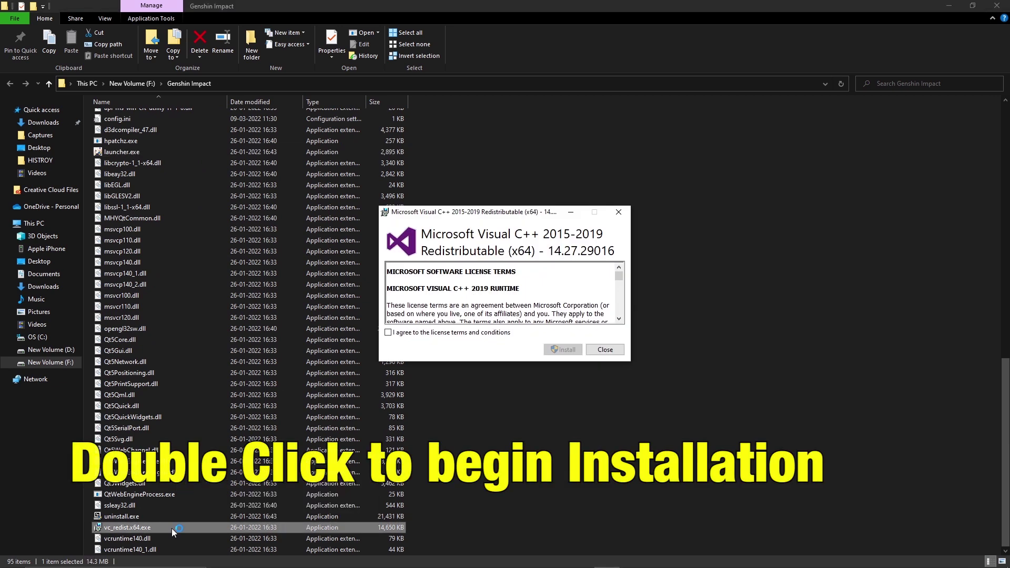
Accept the licence and try the x64 install, dismiss Setup Failed, and close the folder window.
click(388, 333)
click(561, 351)
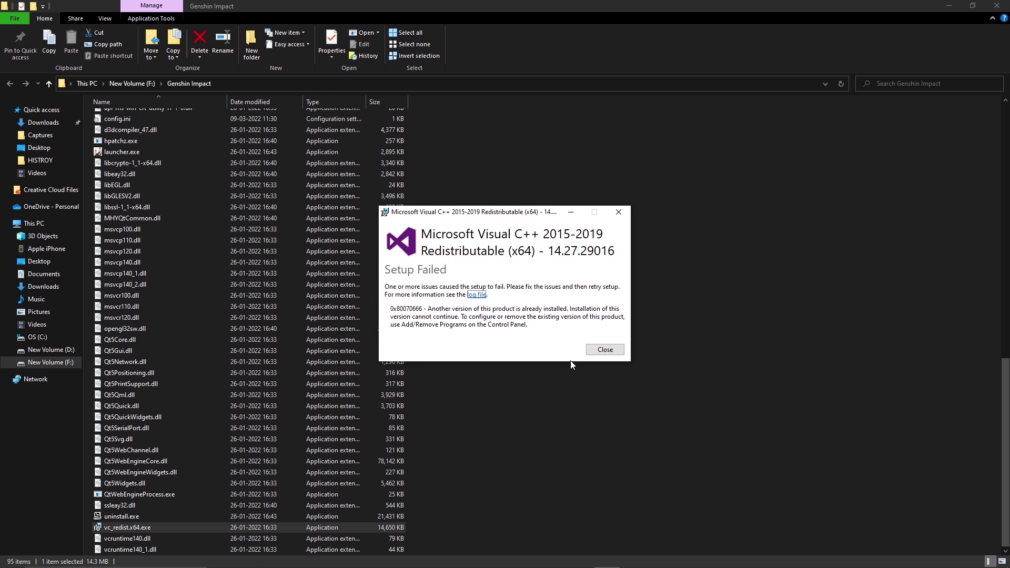
click(604, 350)
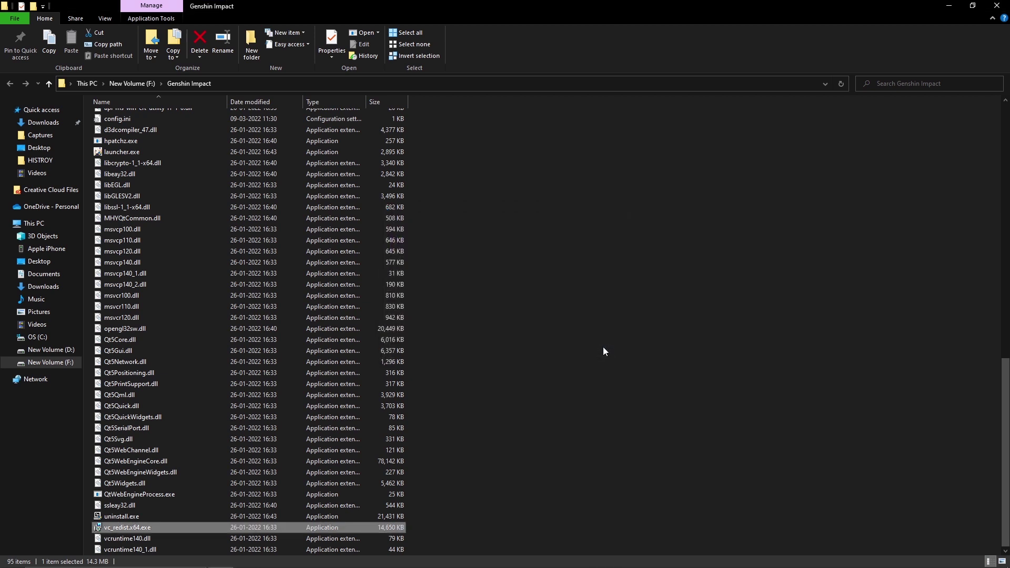
click(996, 5)
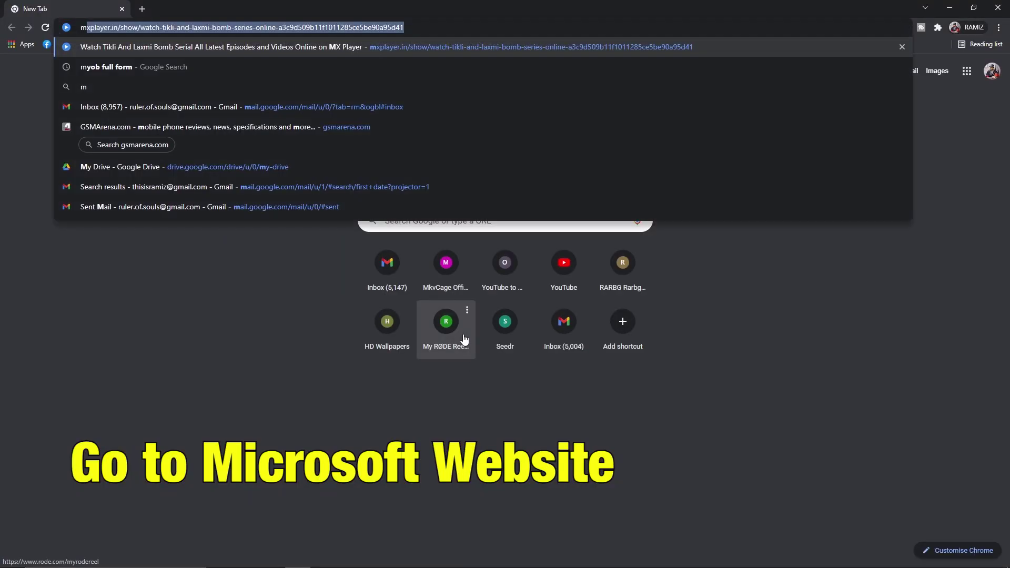
Search 'microsoft website', open microsoft.com, and go to Microsoft Support.
text(r)
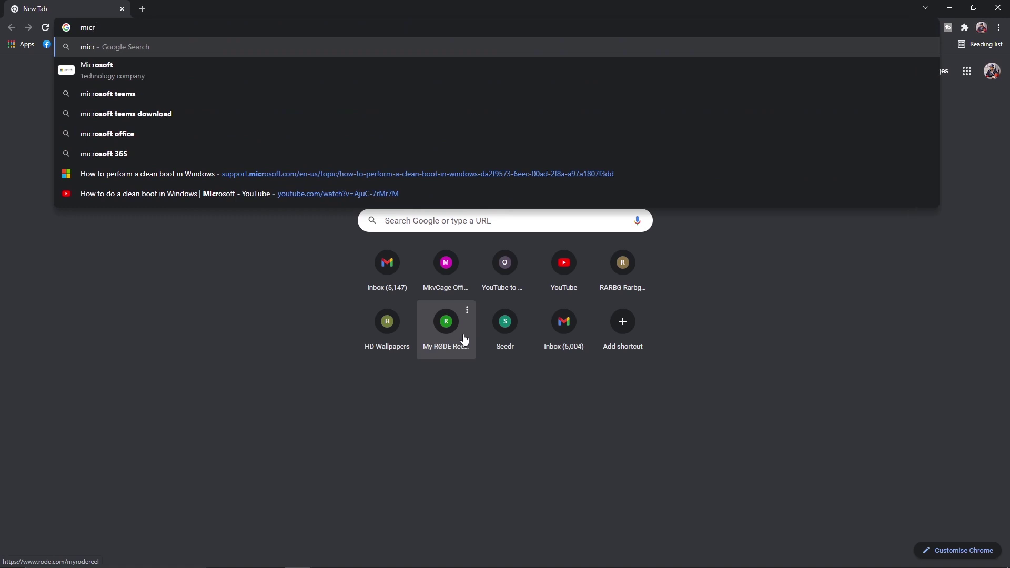
text(os)
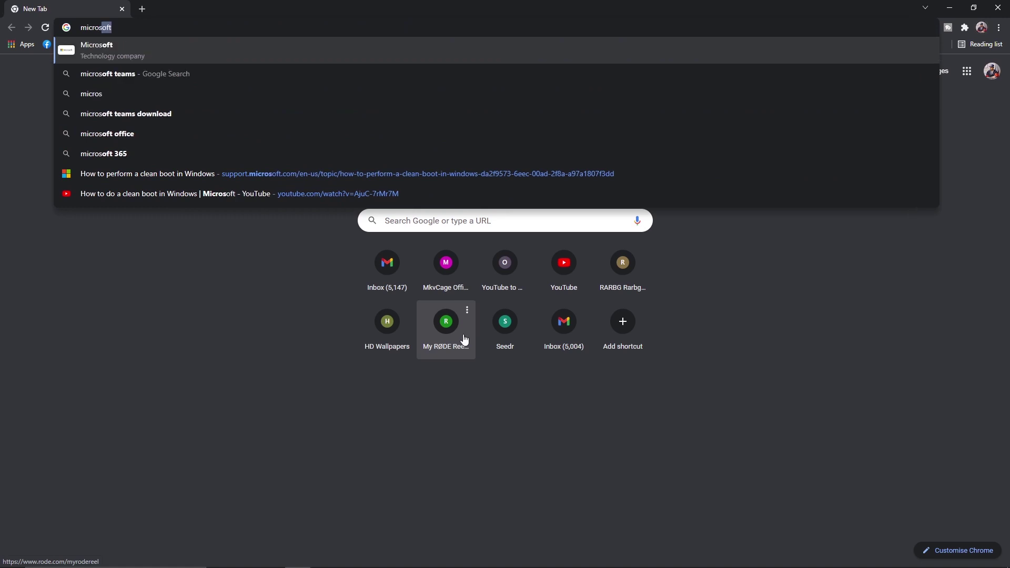
text(oft w)
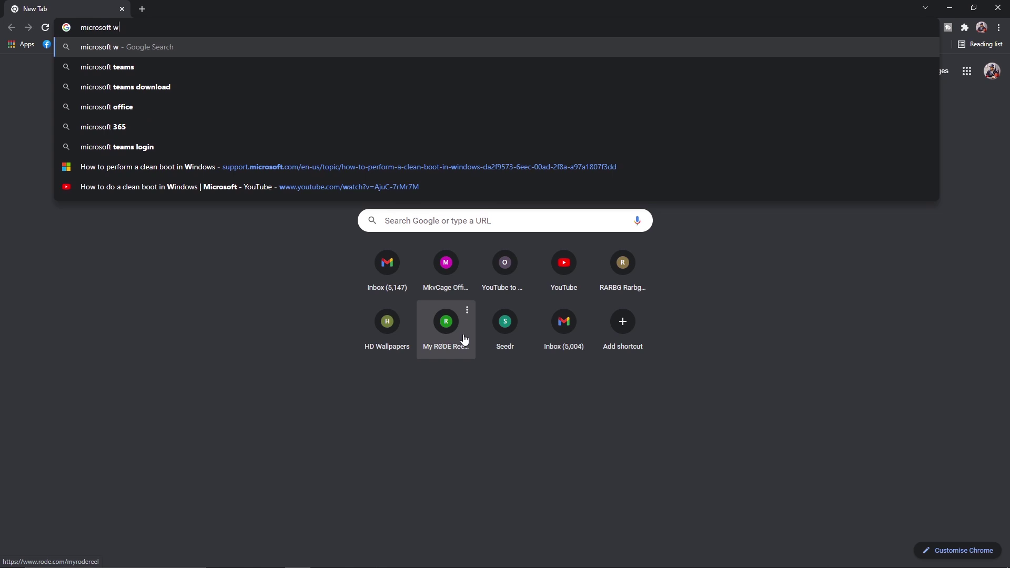
text(ebsite)
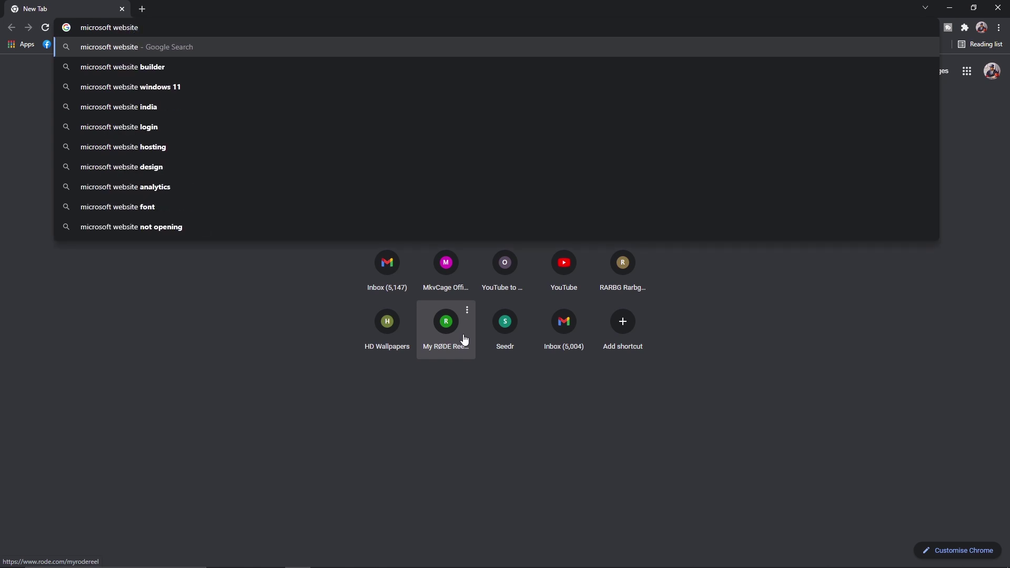
key(Return)
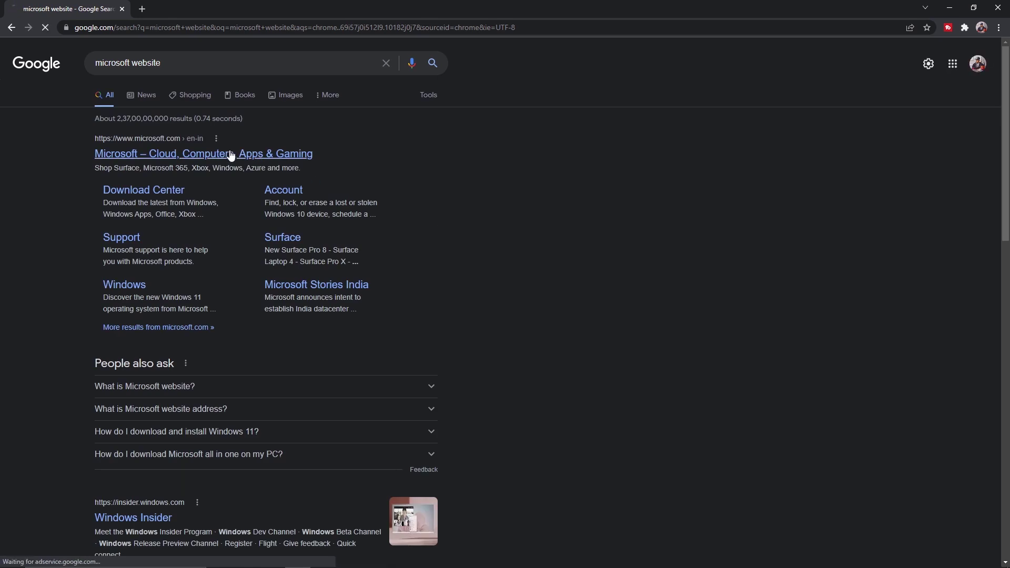
click(231, 154)
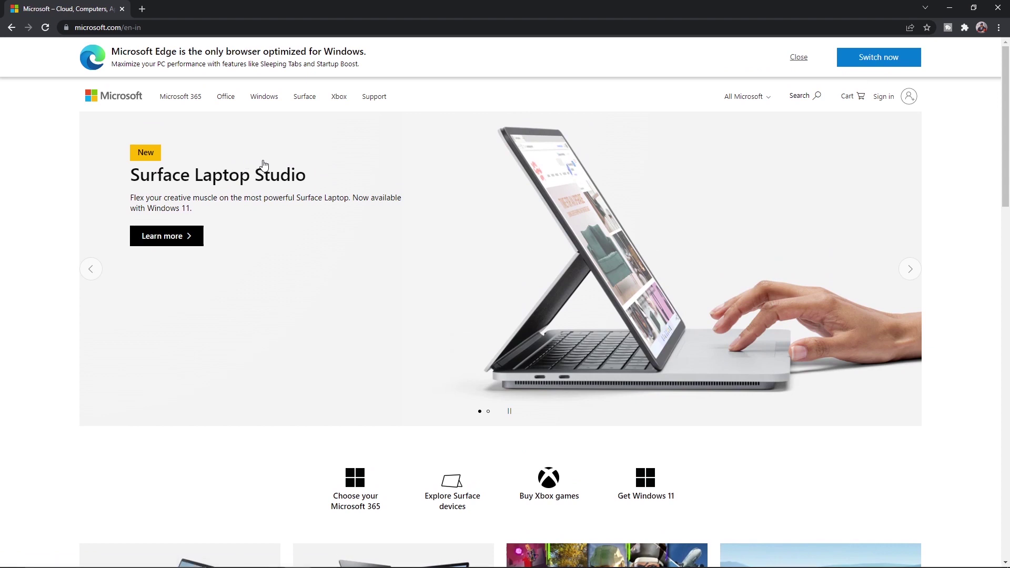
click(384, 99)
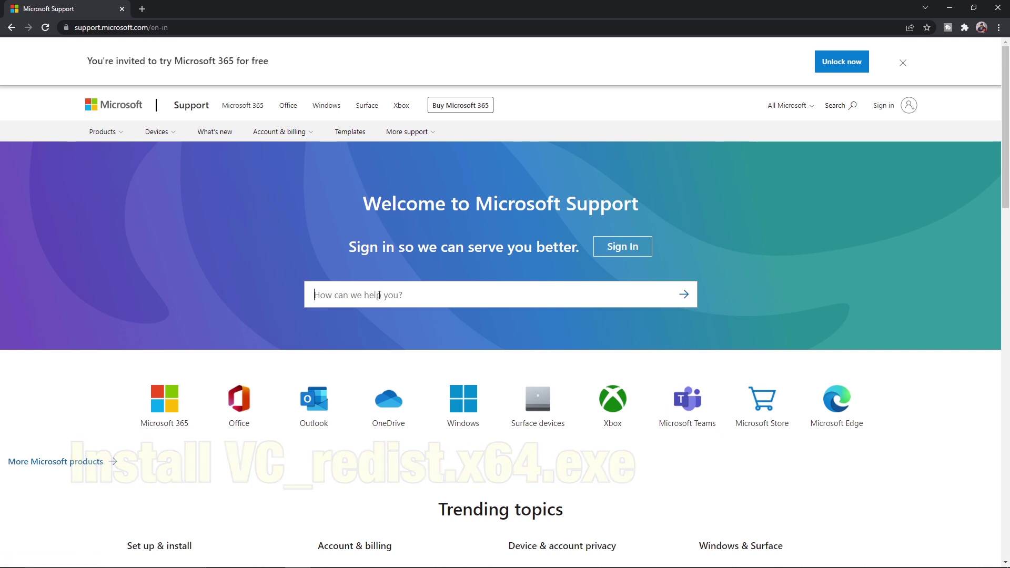
Search Microsoft Support for 'vc_redist' and open the Visual C++ 2013 Redistributable update article.
click(379, 295)
text(v)
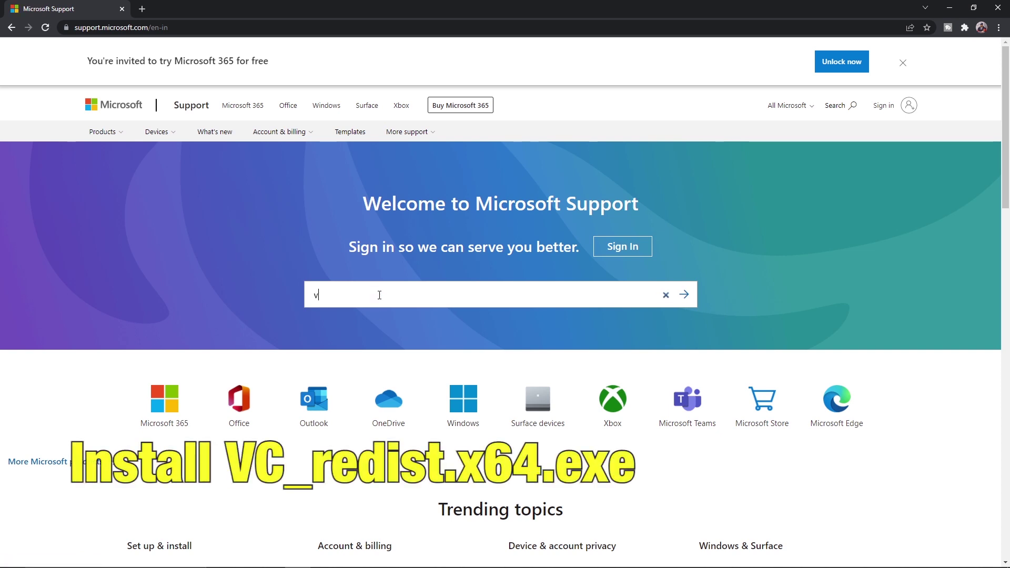
text(c_redist)
key(Return)
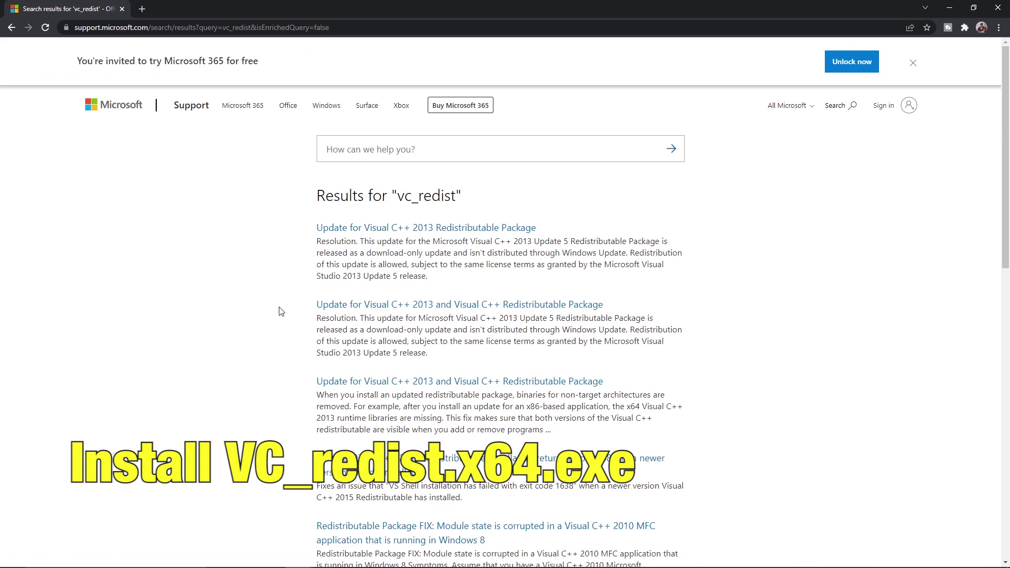
scroll(281, 311, down, 3)
scroll(315, 263, up, 3)
scroll(403, 184, down, 1)
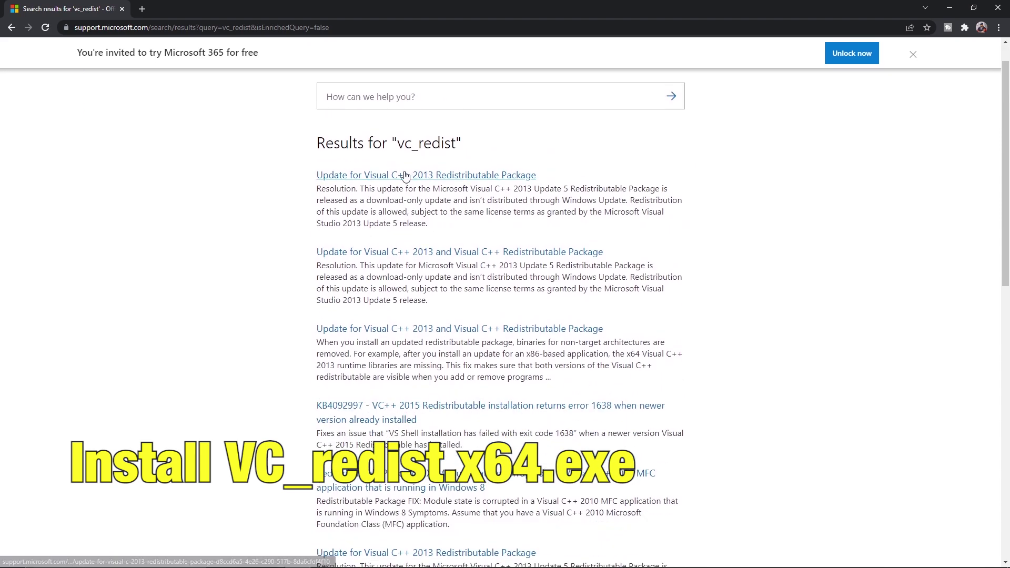
click(402, 182)
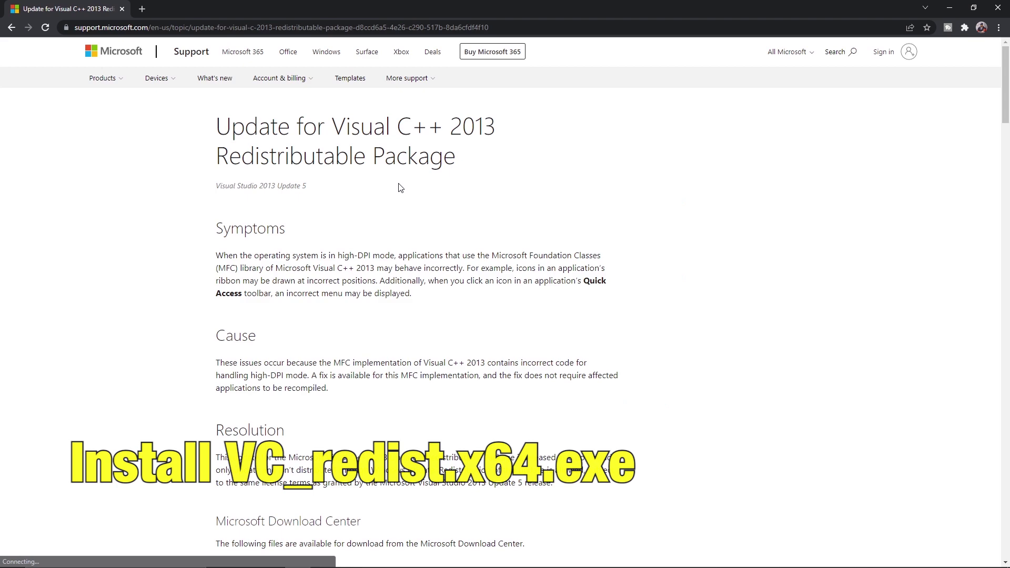
Download and run the English x86 vcredist_x86.exe installer, close it when finished, then close Chrome.
scroll(387, 215, down, 5)
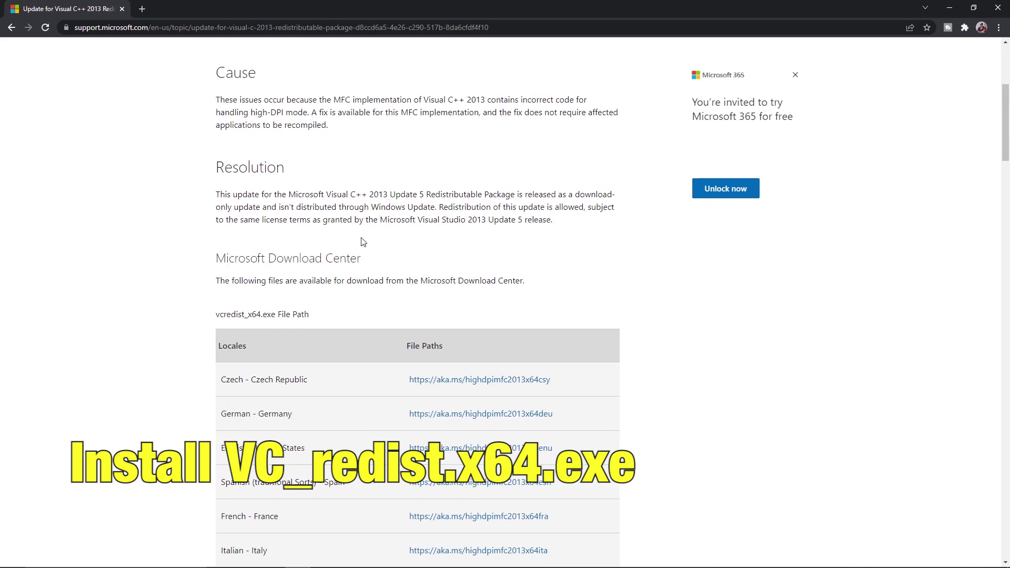
scroll(358, 242, down, 7)
scroll(349, 260, down, 7)
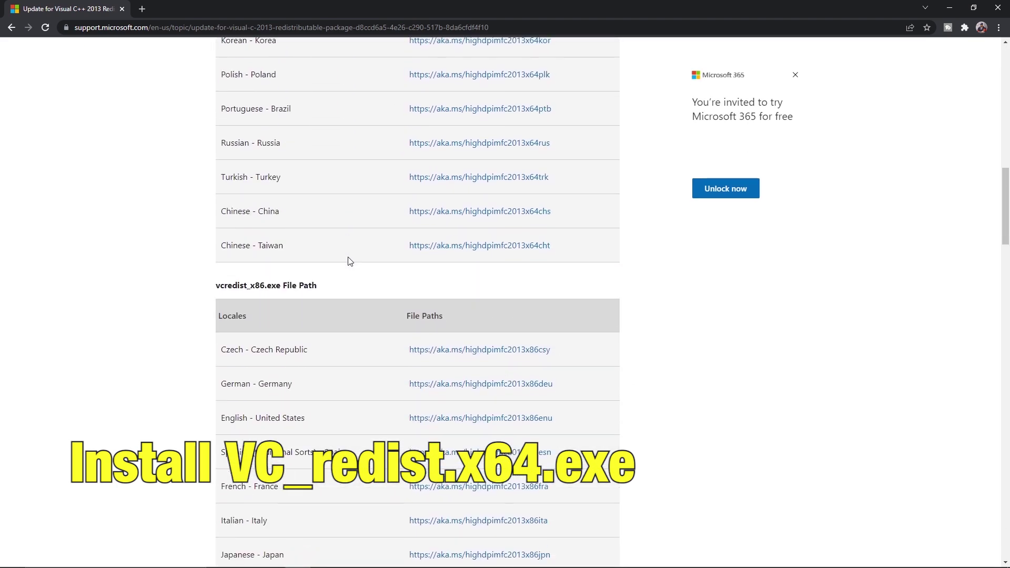
click(433, 261)
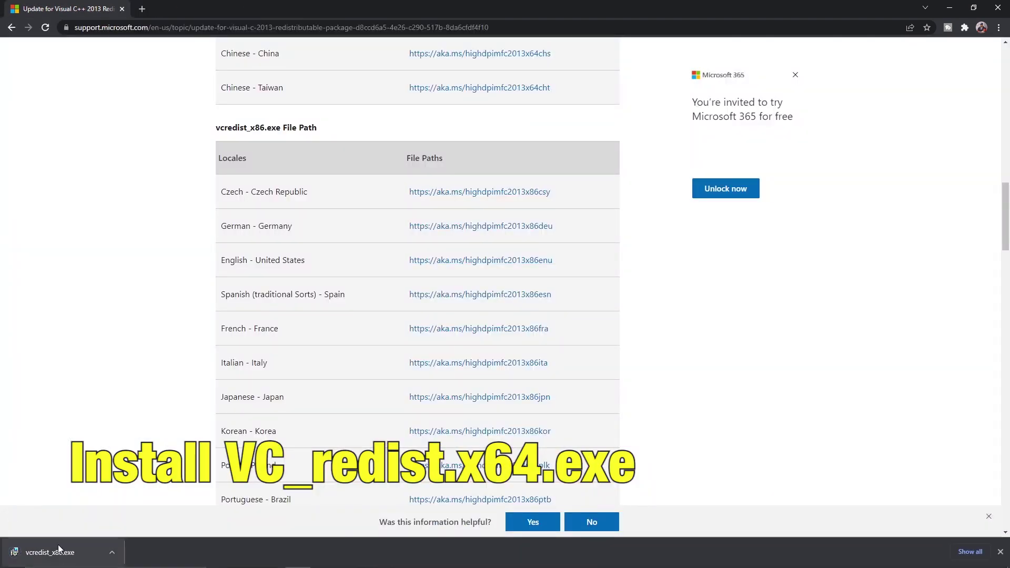
click(64, 553)
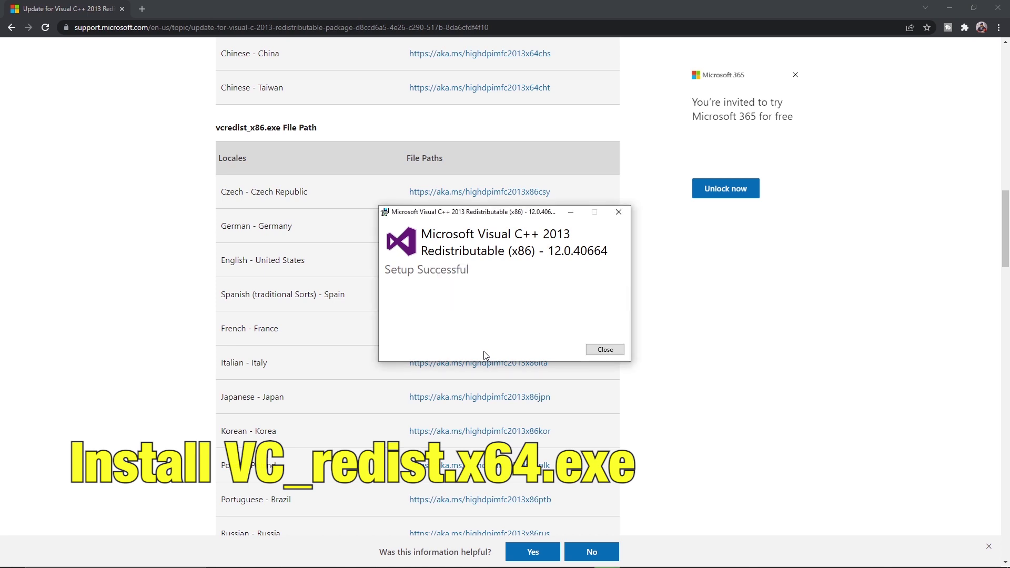
click(605, 350)
click(1004, 5)
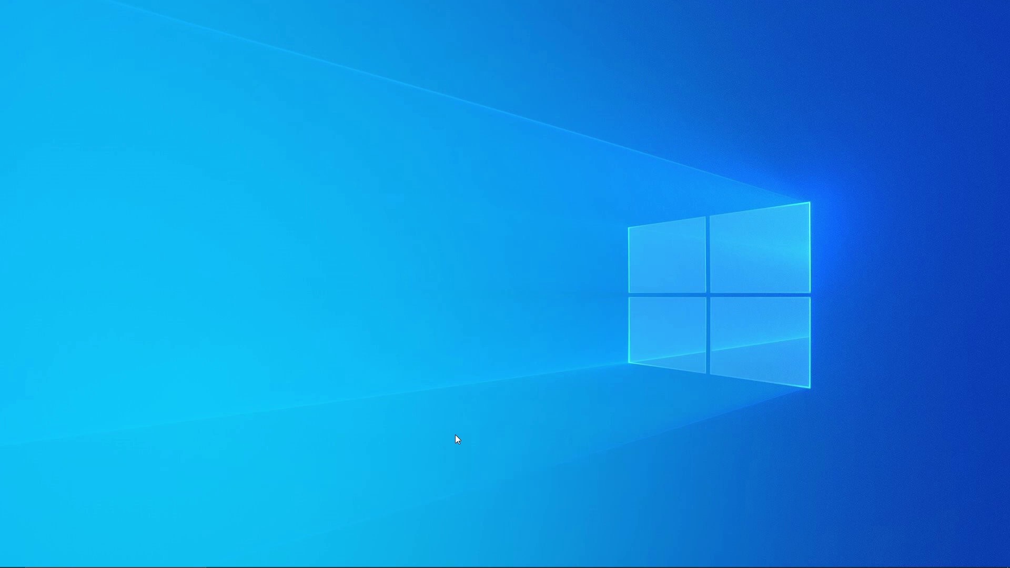
Run 'msconfig' from the Win+R Run dialog.
key(super+r)
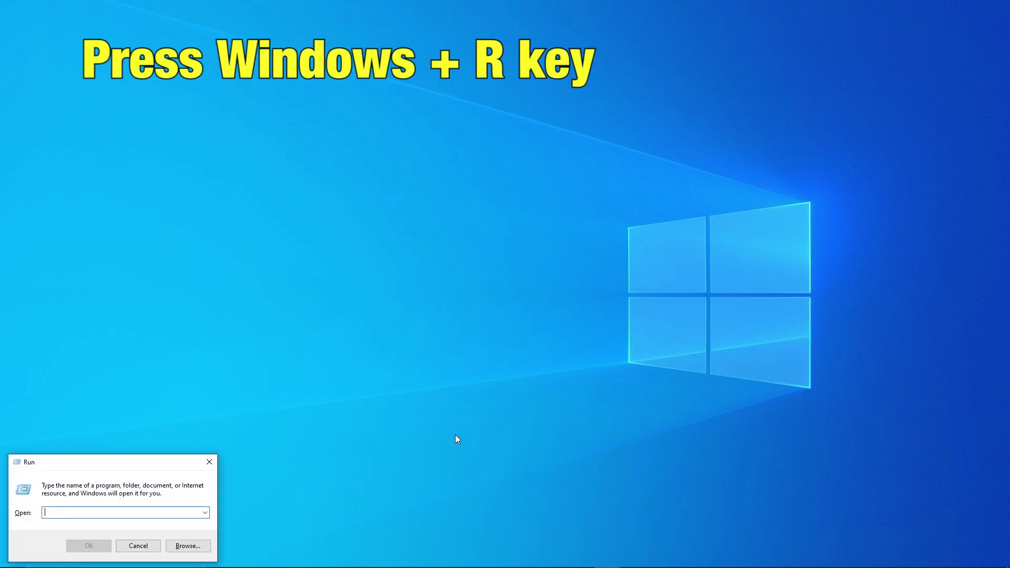
text(ms)
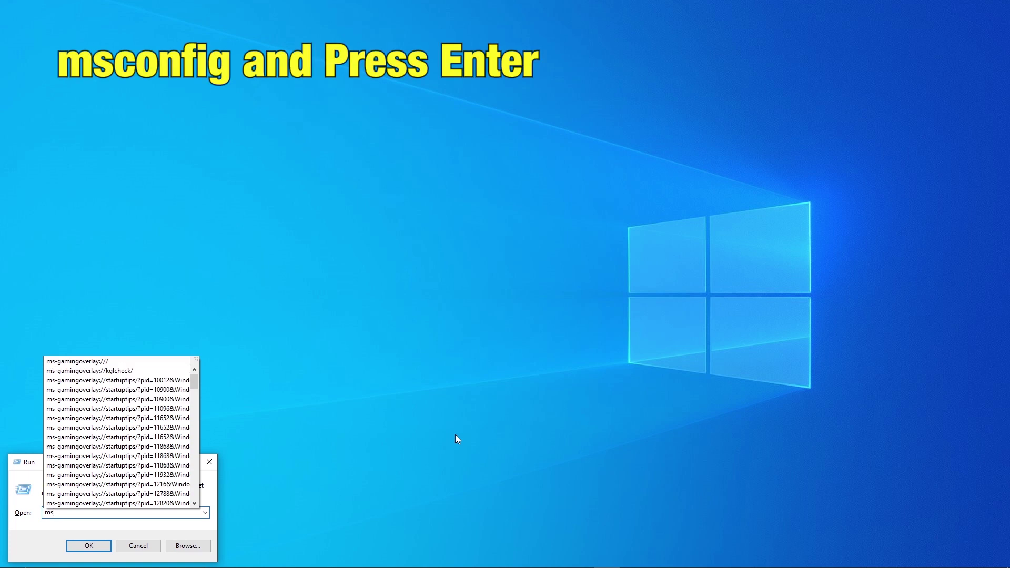
text(c)
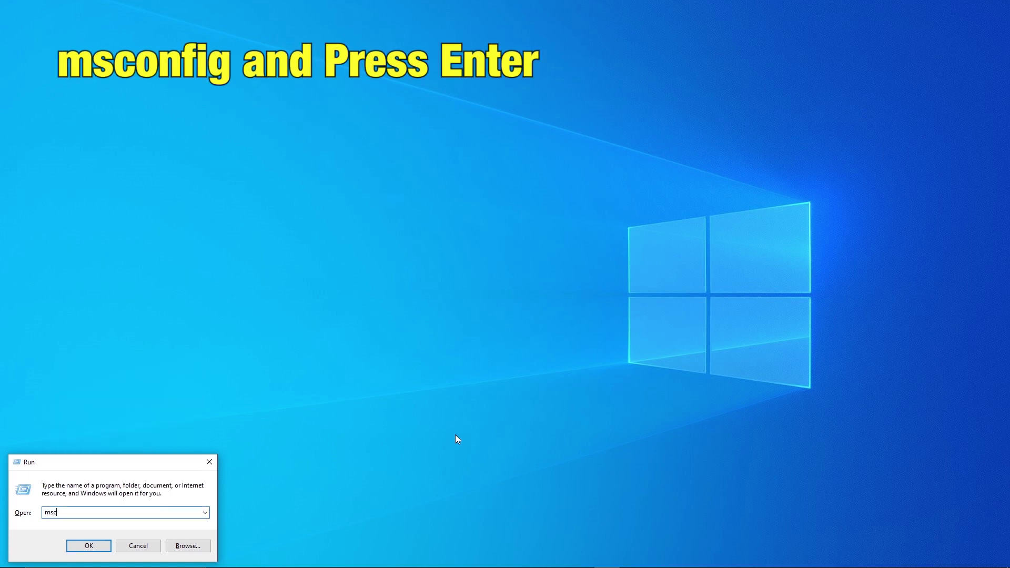
text(onfi)
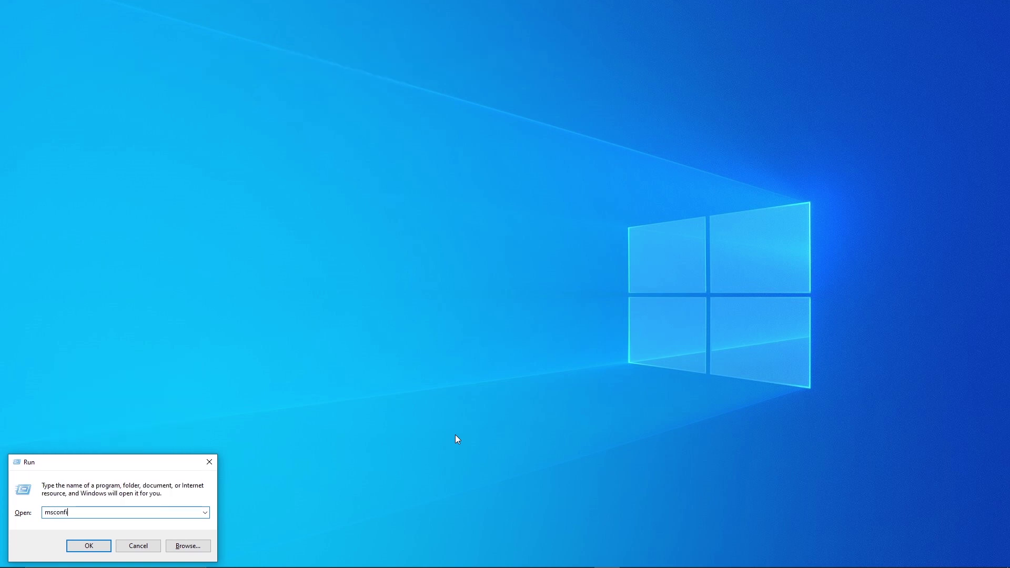
text(g)
key(Return)
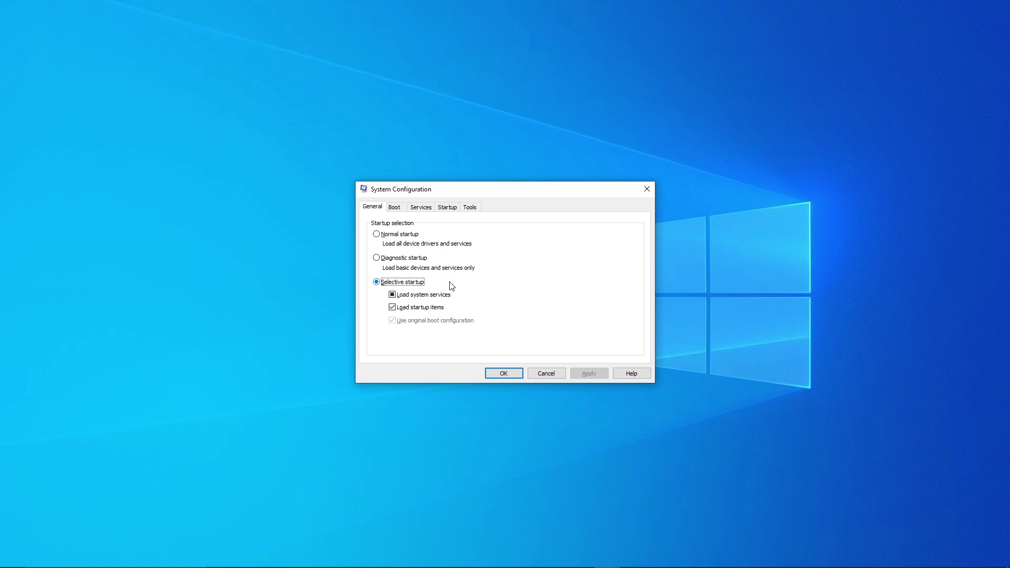
Uncheck Load startup items, hide Microsoft services, disable all the rest, then Apply and OK.
click(395, 311)
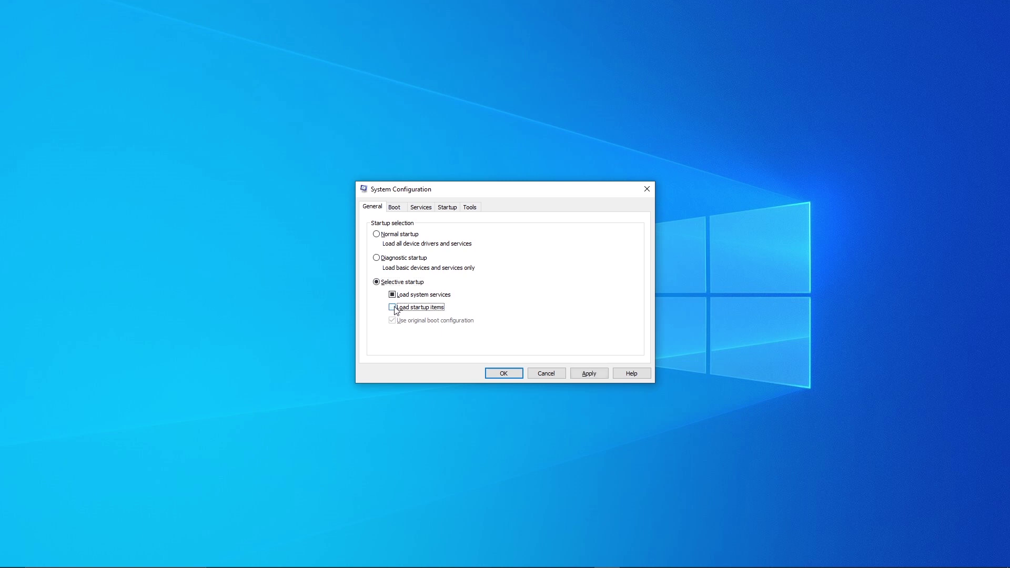
click(427, 211)
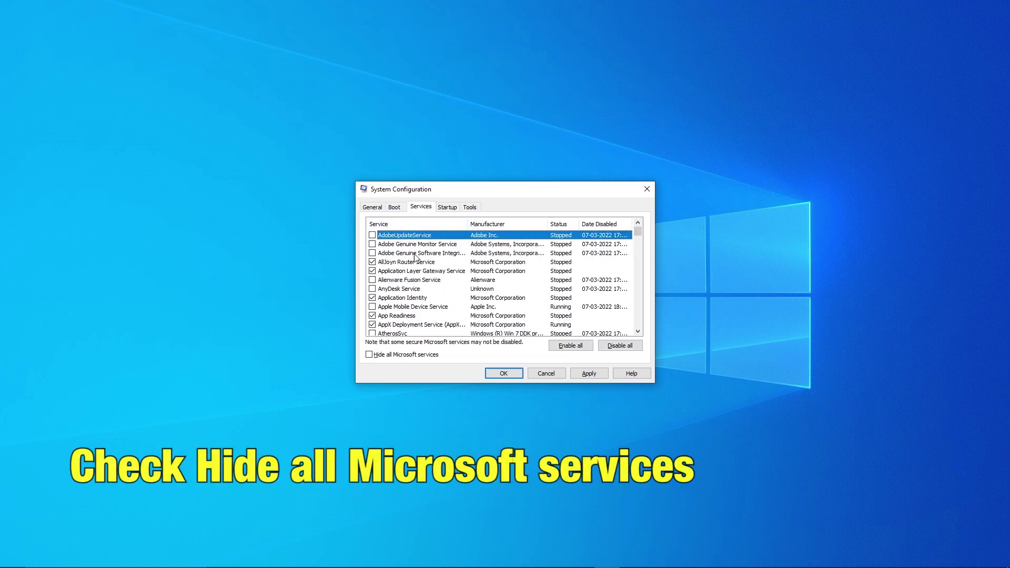
click(369, 355)
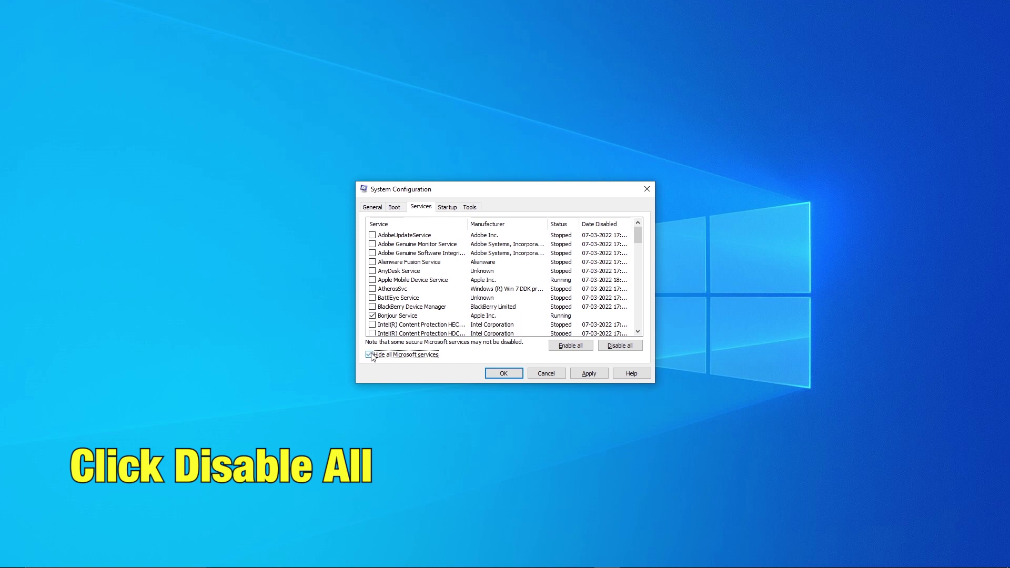
click(618, 347)
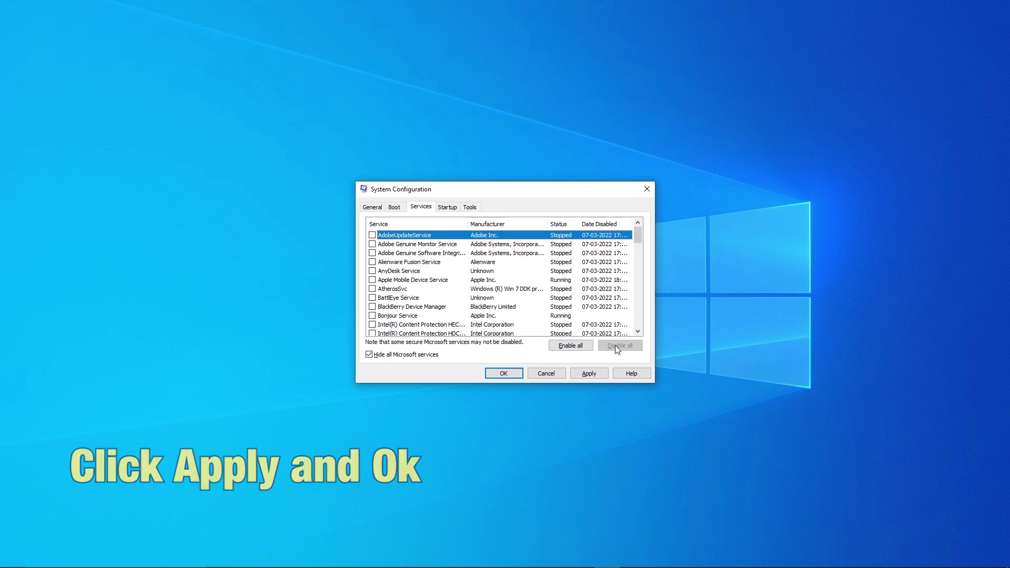
click(586, 373)
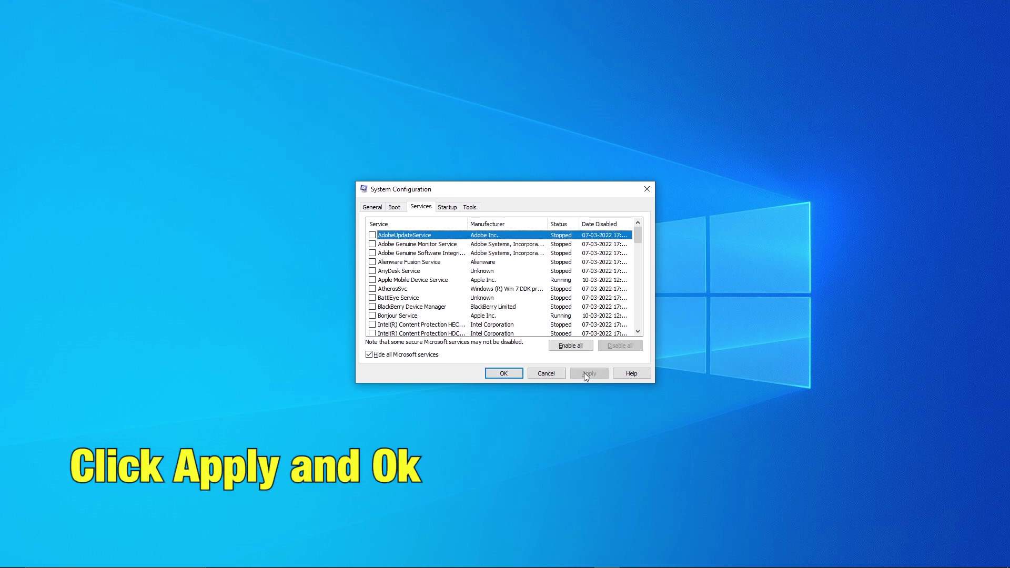
click(504, 374)
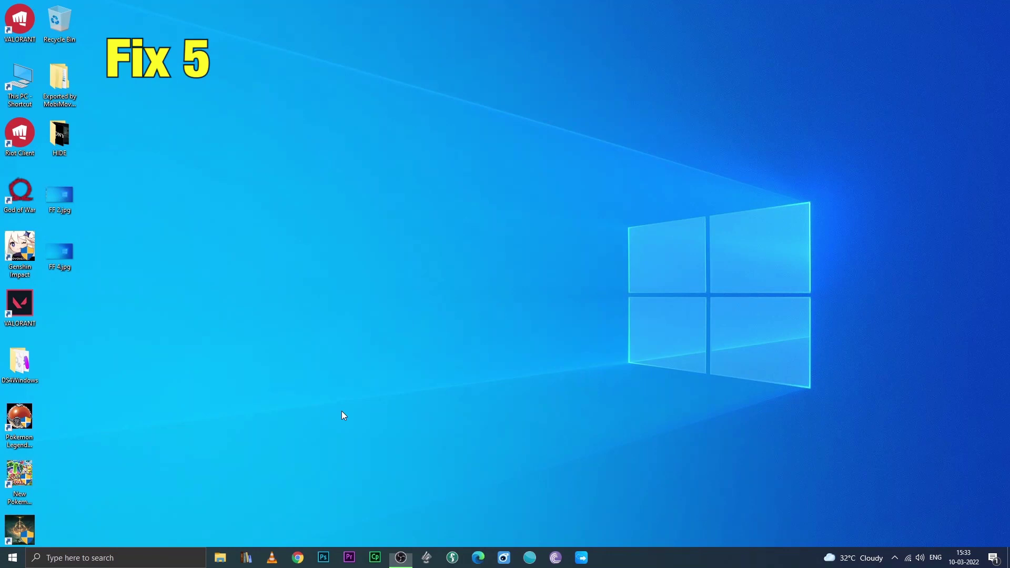
Double-click on the left side of the desktop after the System Configuration restart prompt.
double_click(24, 311)
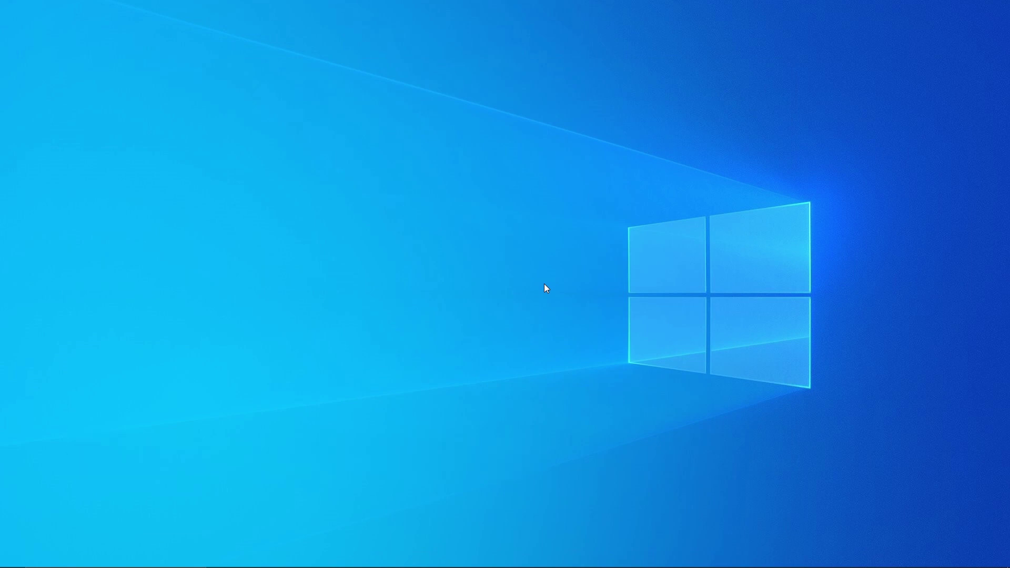
Open the Run dialog from Start search and begin typing the regedit command.
key(super)
text(run)
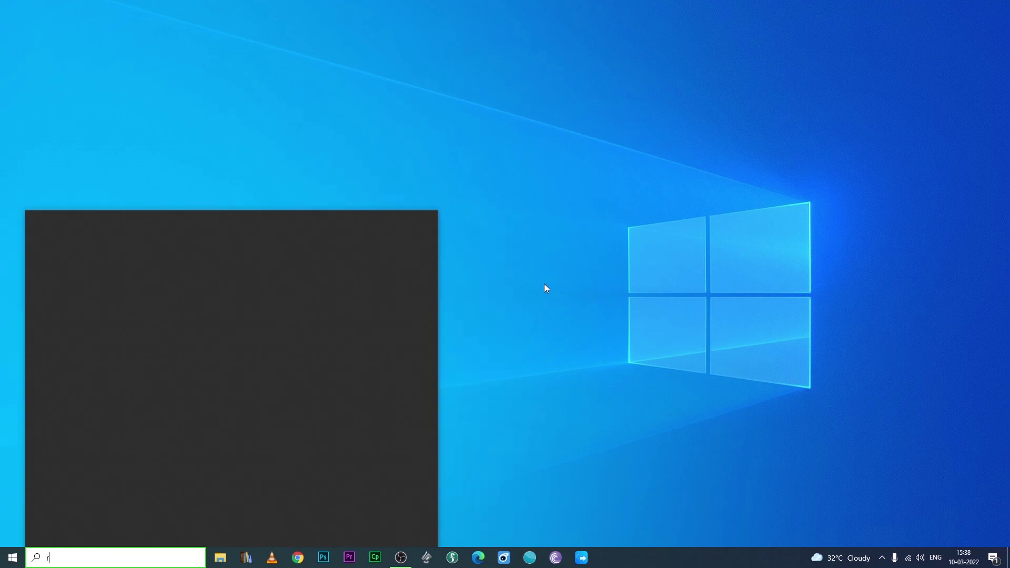
click(141, 271)
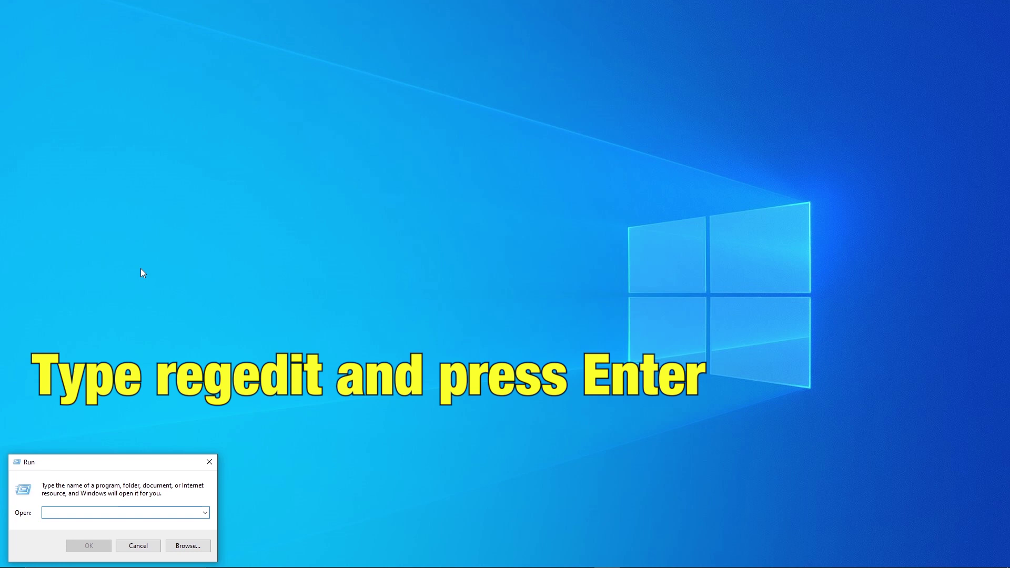
text(rege)
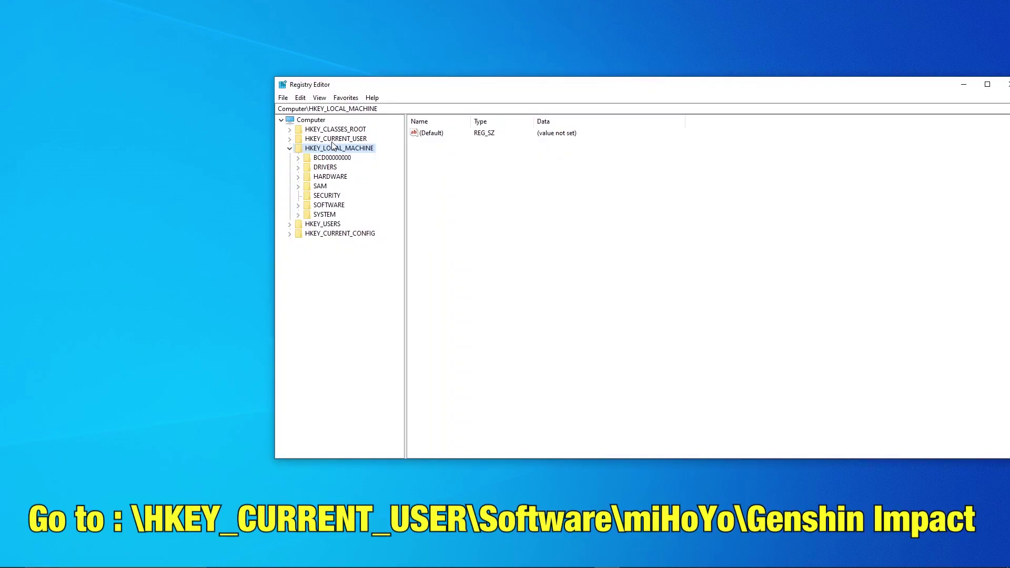
Launch Registry Editor and browse to HKEY_CURRENT_USER\SOFTWARE\miHoYo\Genshin Impact to list its values.
click(332, 140)
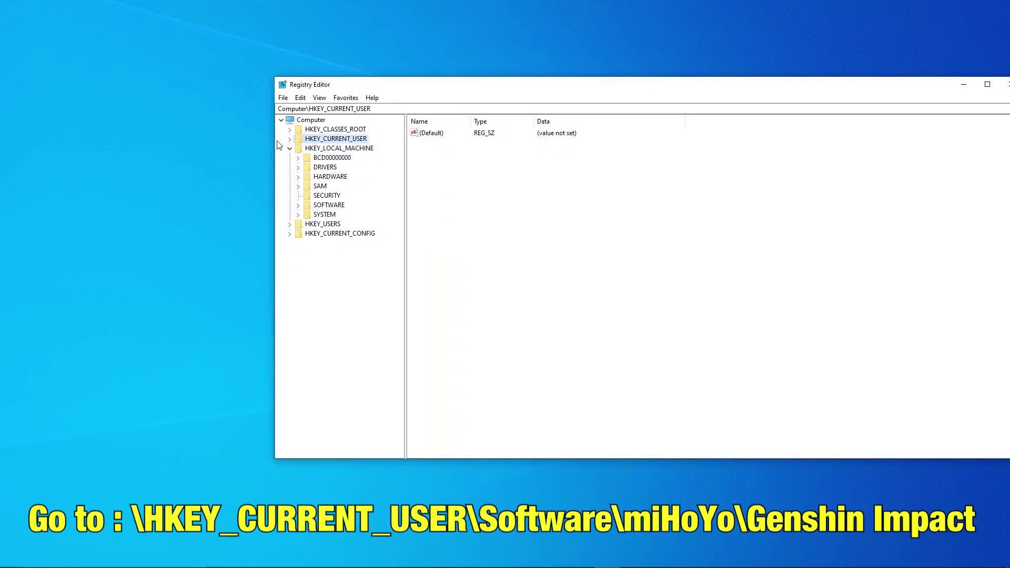
click(290, 140)
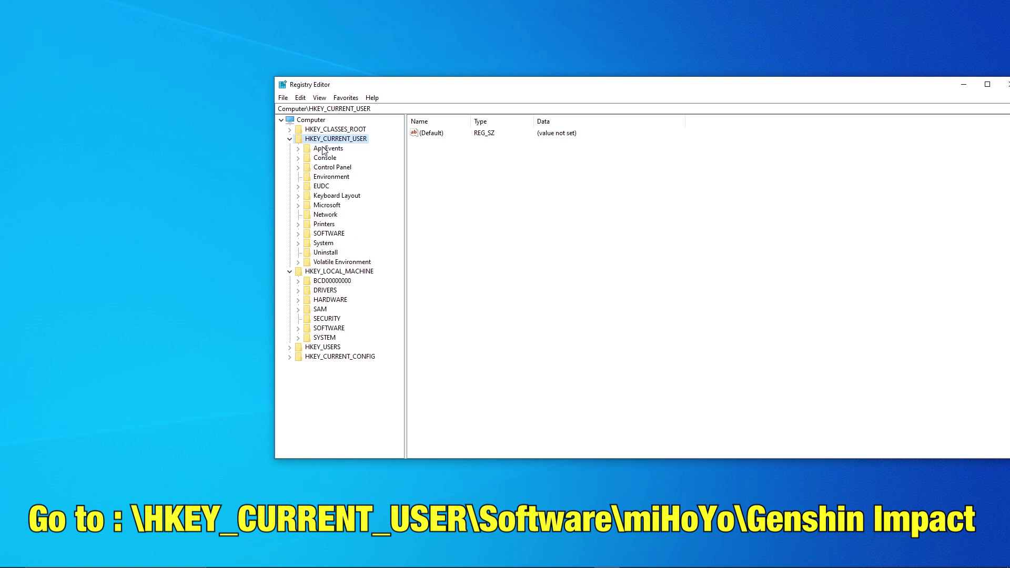
click(313, 236)
click(296, 235)
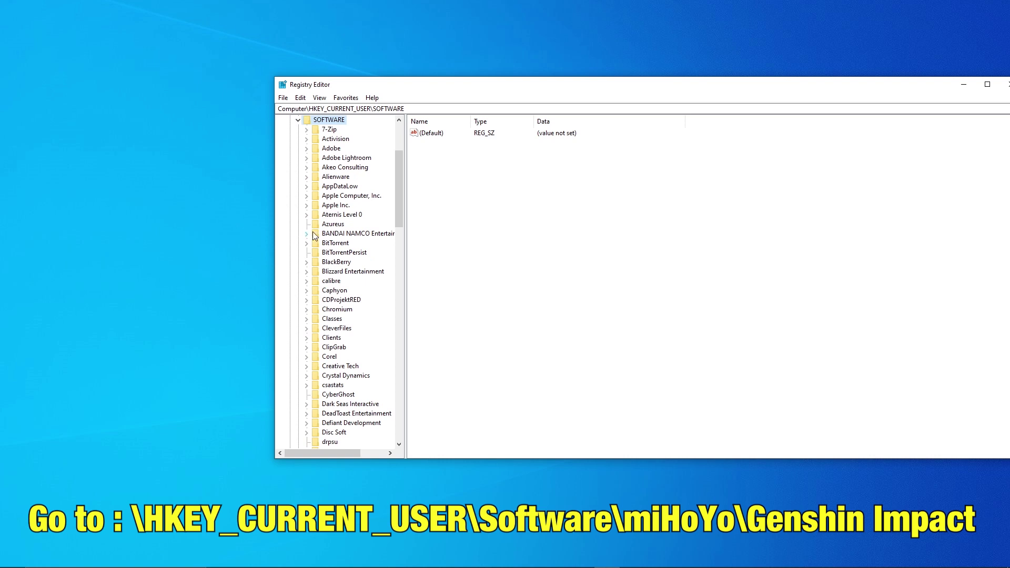
scroll(333, 238, down, 1)
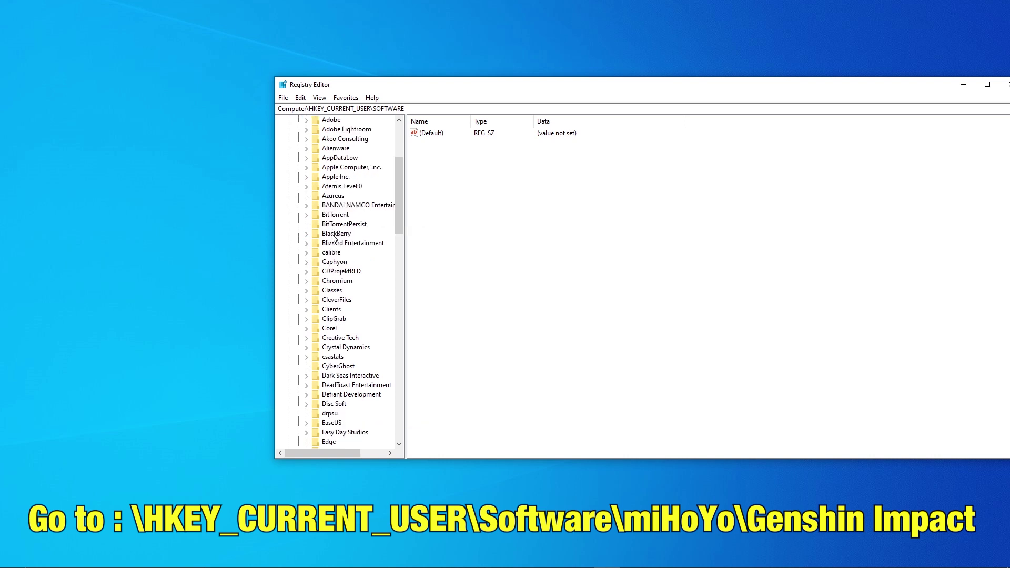
scroll(332, 237, down, 5)
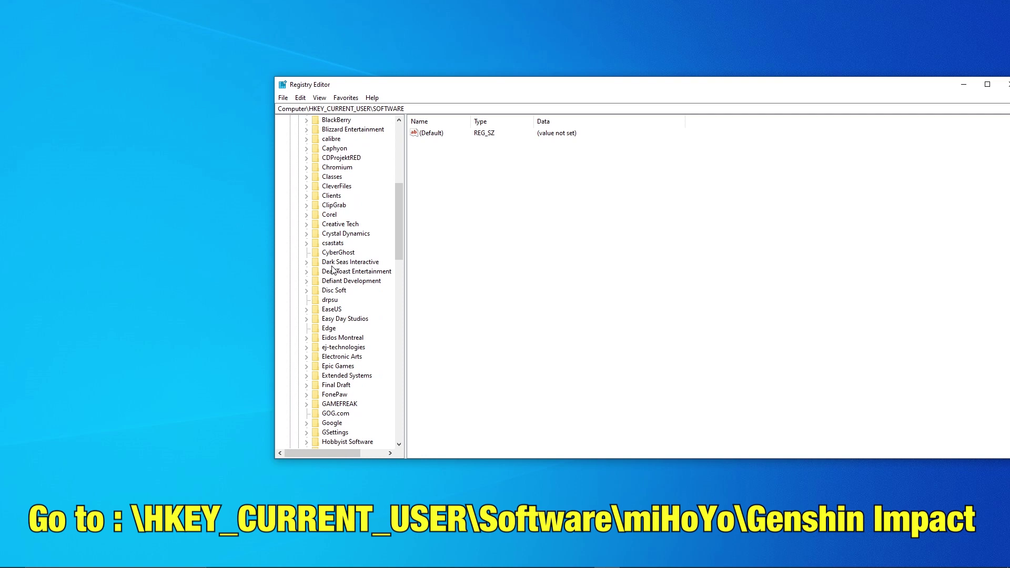
scroll(330, 270, down, 4)
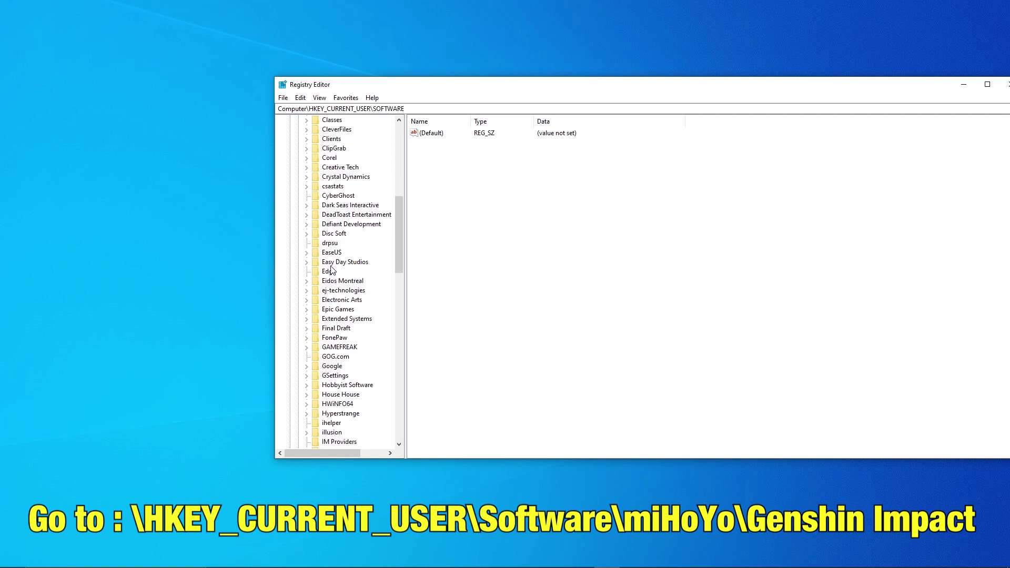
scroll(331, 270, down, 5)
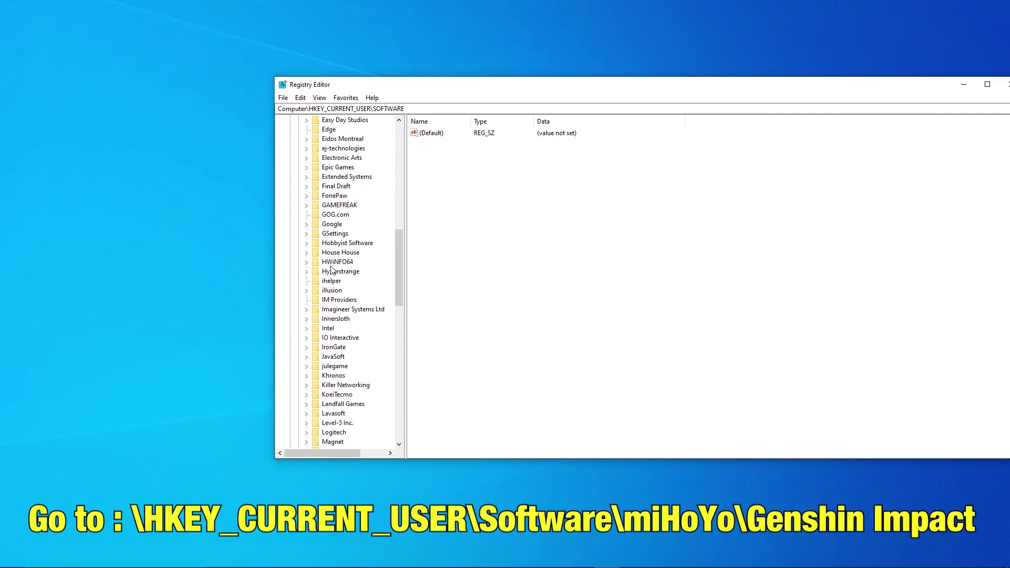
scroll(330, 270, down, 1)
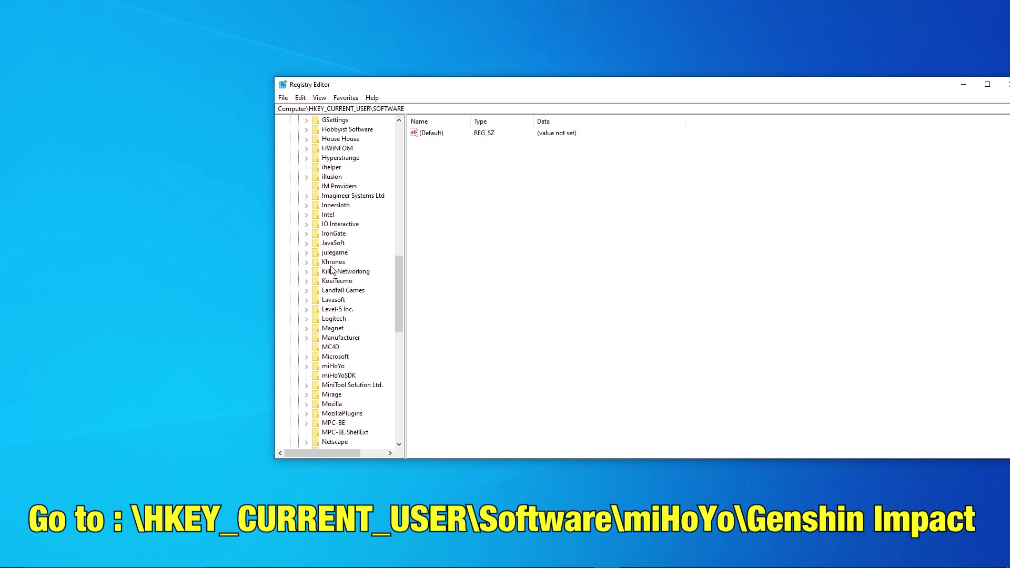
click(307, 367)
click(323, 378)
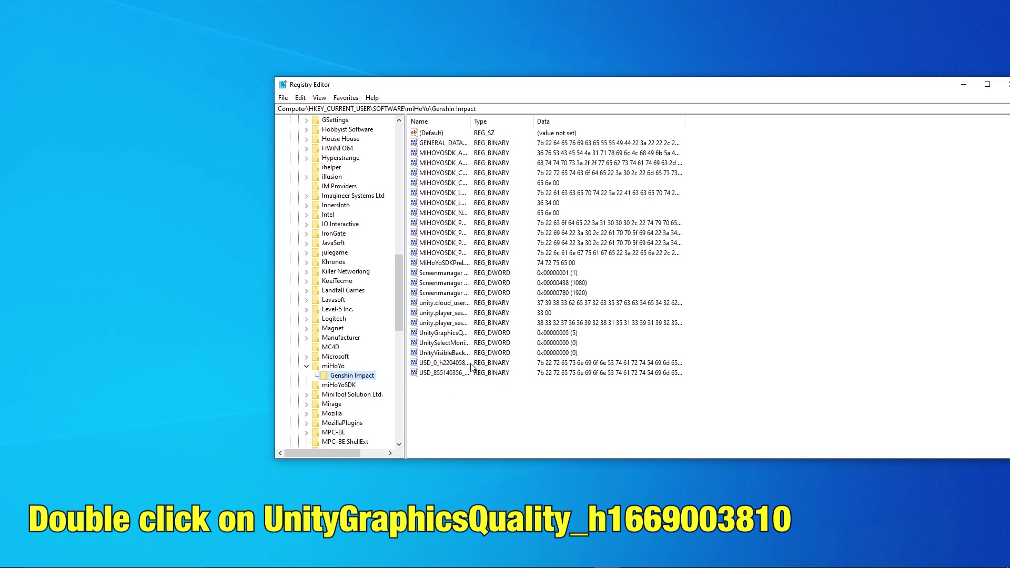
double_click(440, 333)
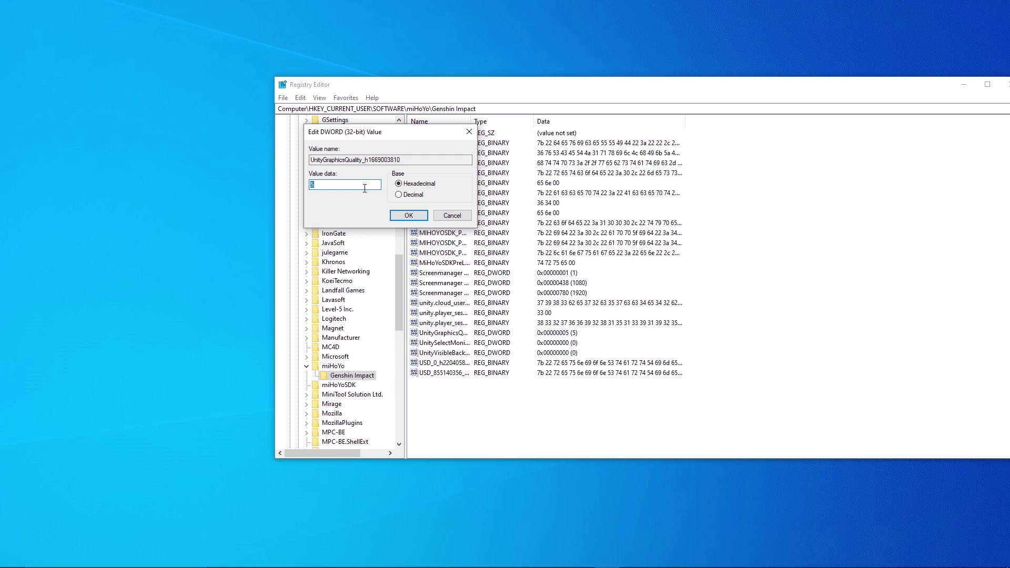
click(399, 195)
click(354, 186)
click(405, 214)
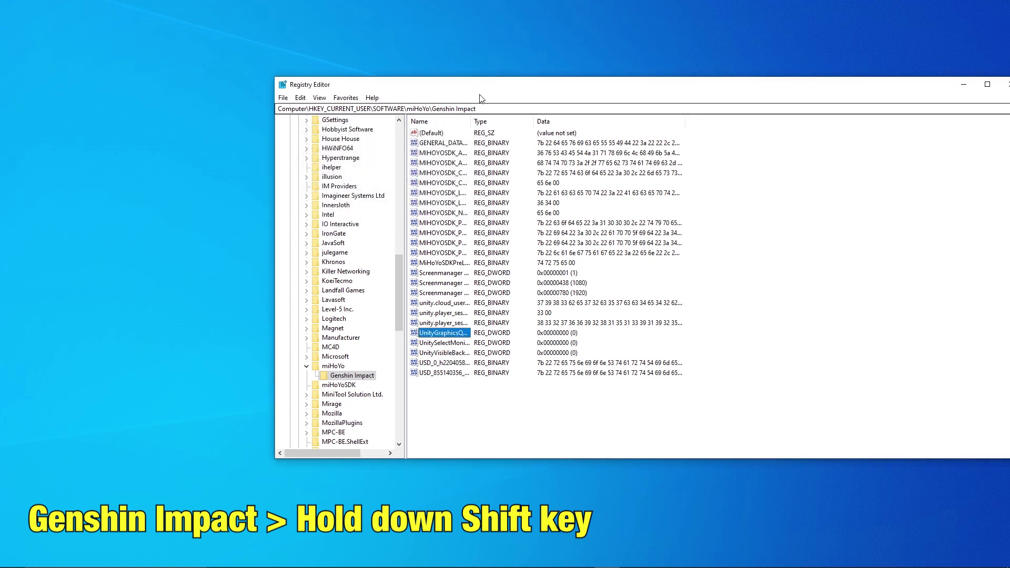
drag(480, 88, 388, 93)
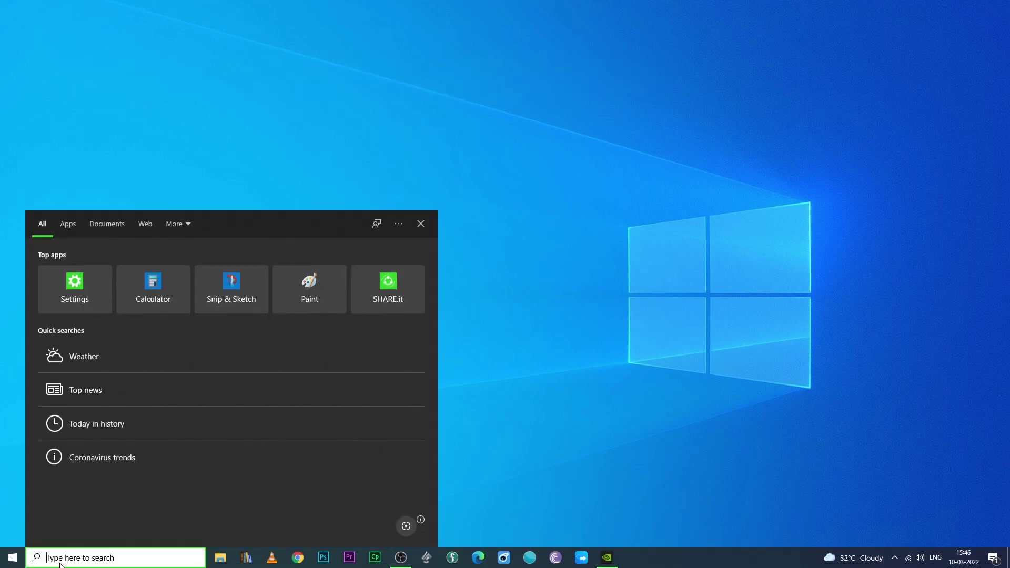
Check for driver updates in GeForce Experience, confirming Game Ready Driver 511.79 is latest, then close it.
text(gef)
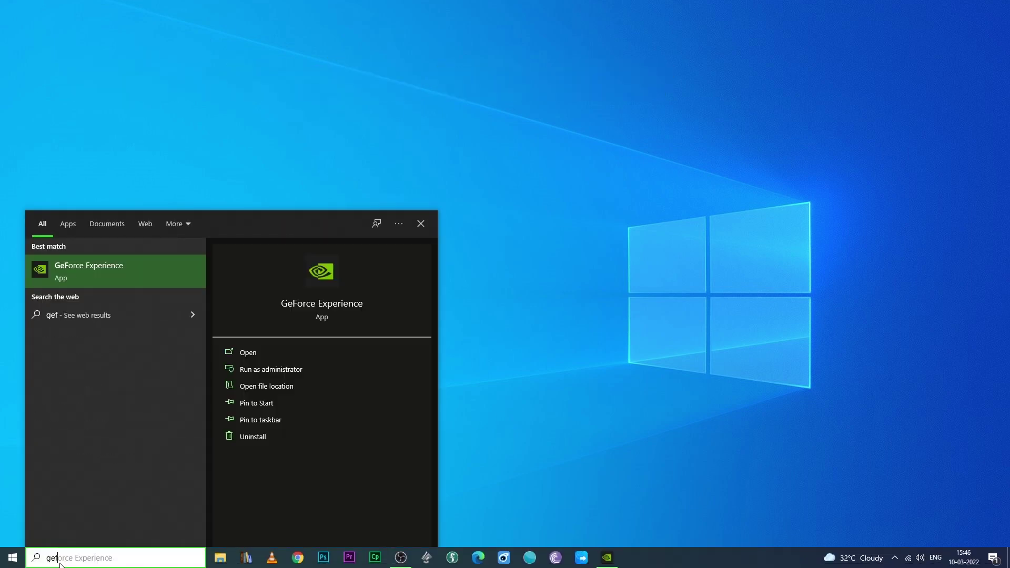
click(106, 276)
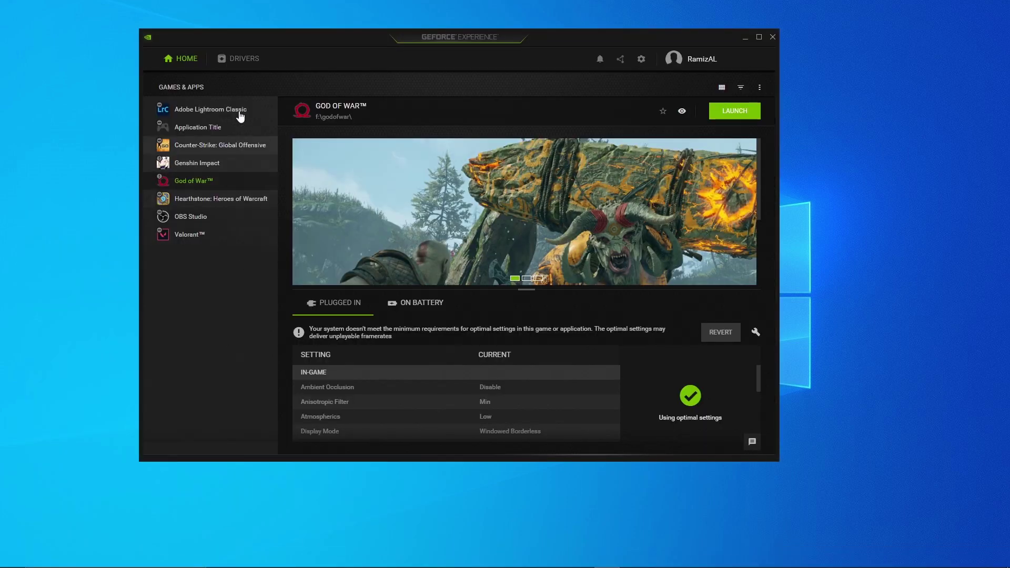
click(240, 59)
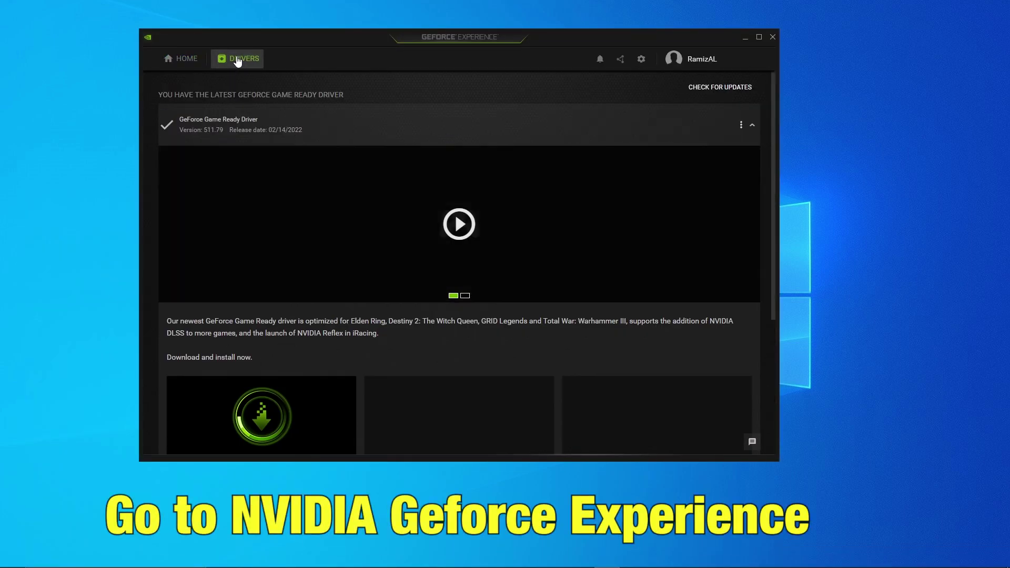
click(722, 95)
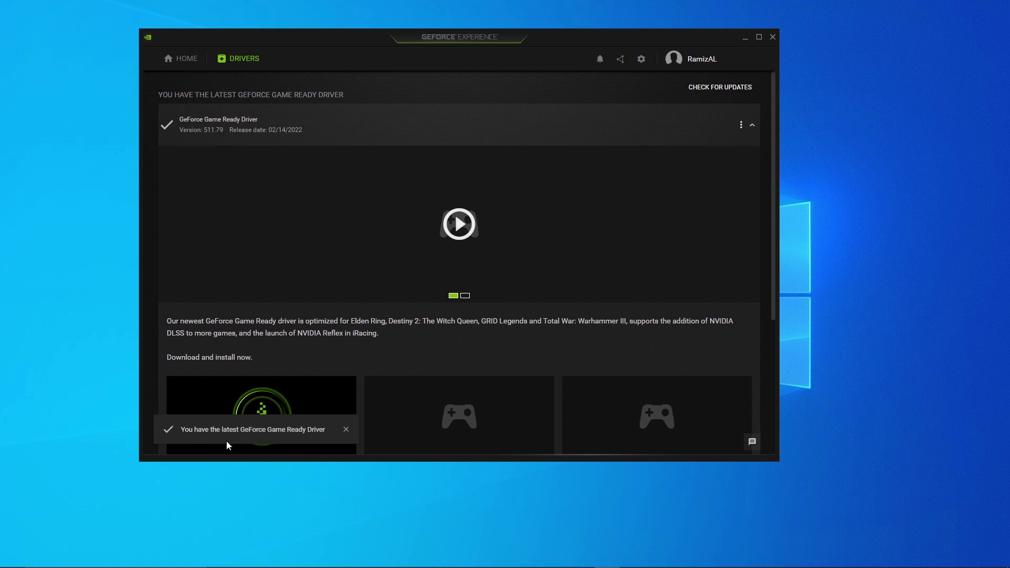
click(345, 429)
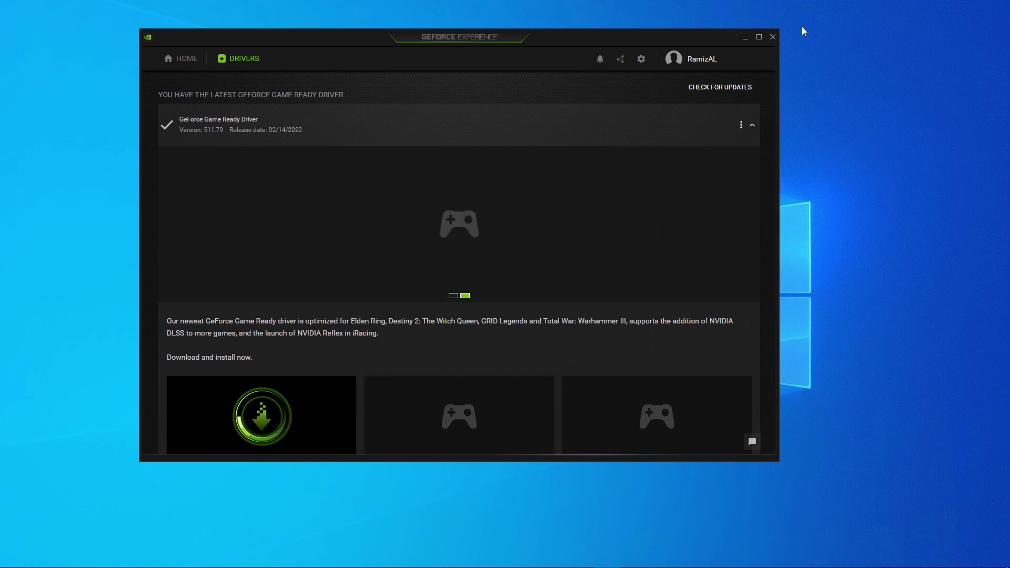
click(773, 37)
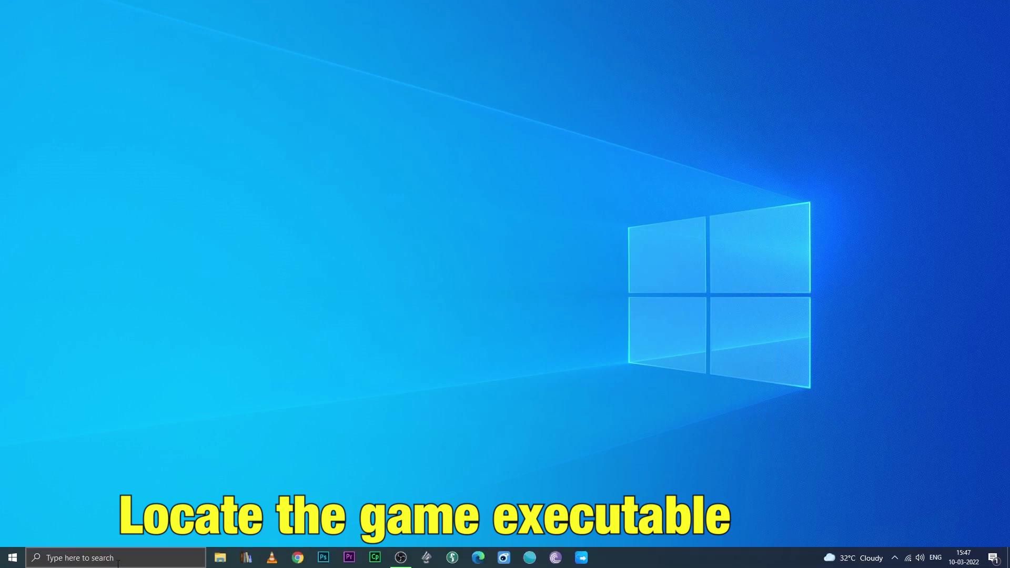
Find Genshin Impact in Start search and open the shortcut's file location.
click(118, 564)
text(gen)
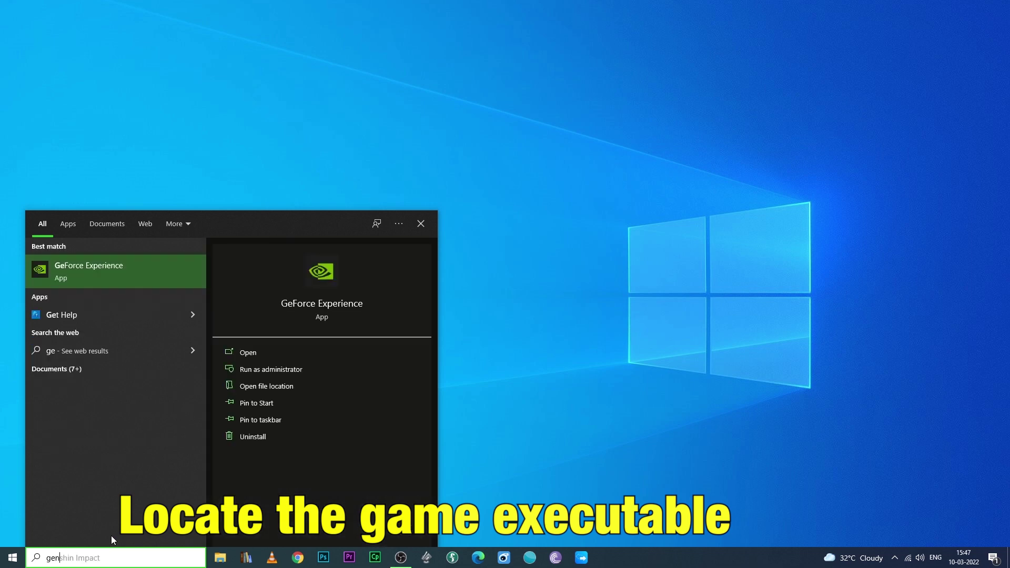
right_click(109, 274)
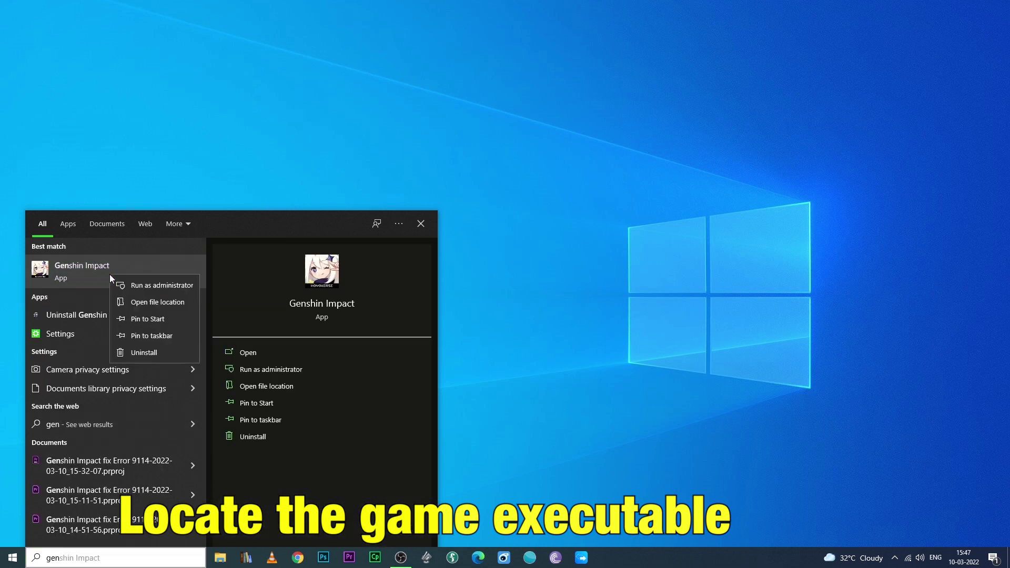
click(125, 305)
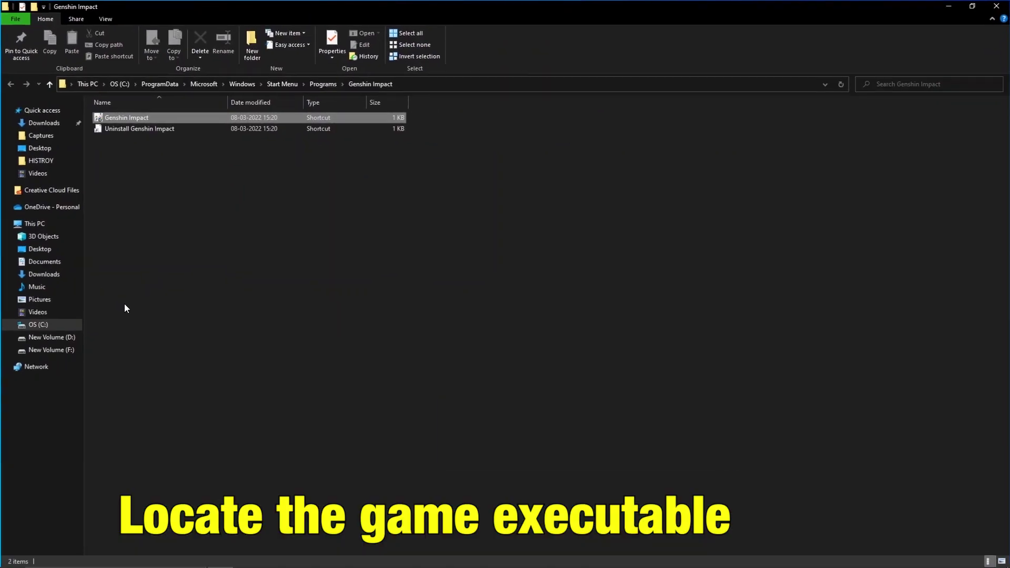
Disable fullscreen optimizations and enable Run as administrator in the shortcut's Compatibility settings, then apply.
right_click(159, 118)
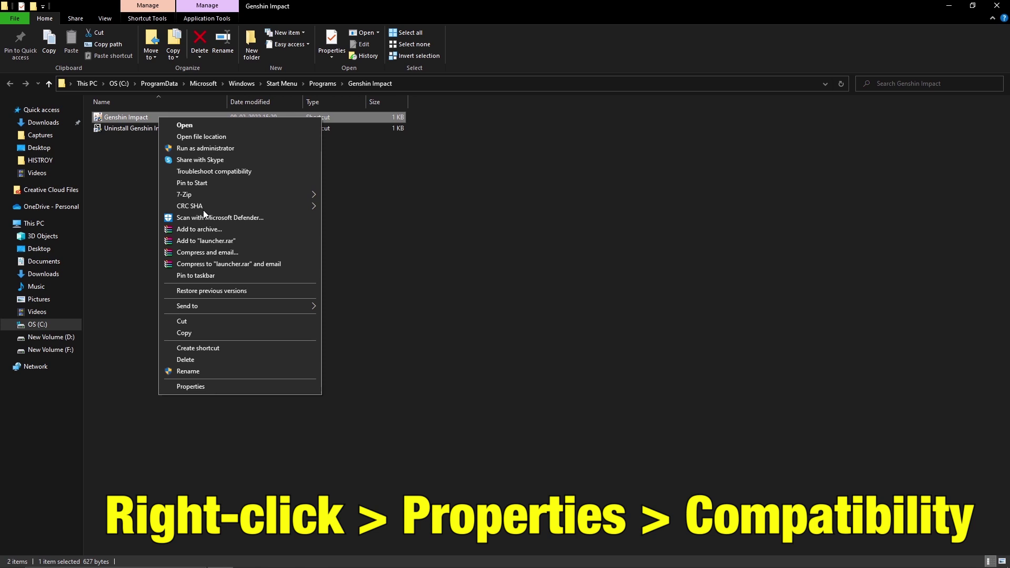
click(208, 389)
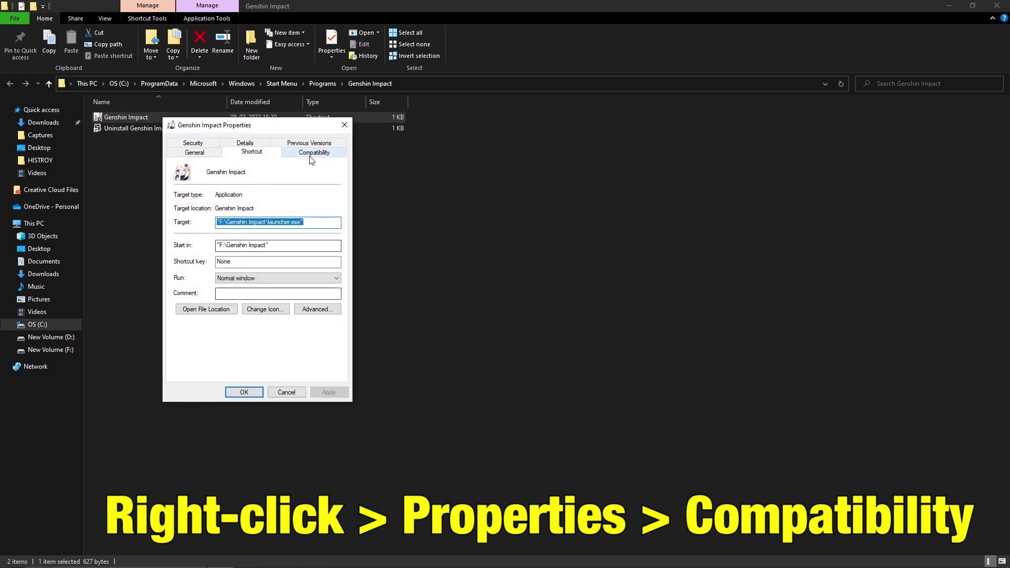
click(311, 154)
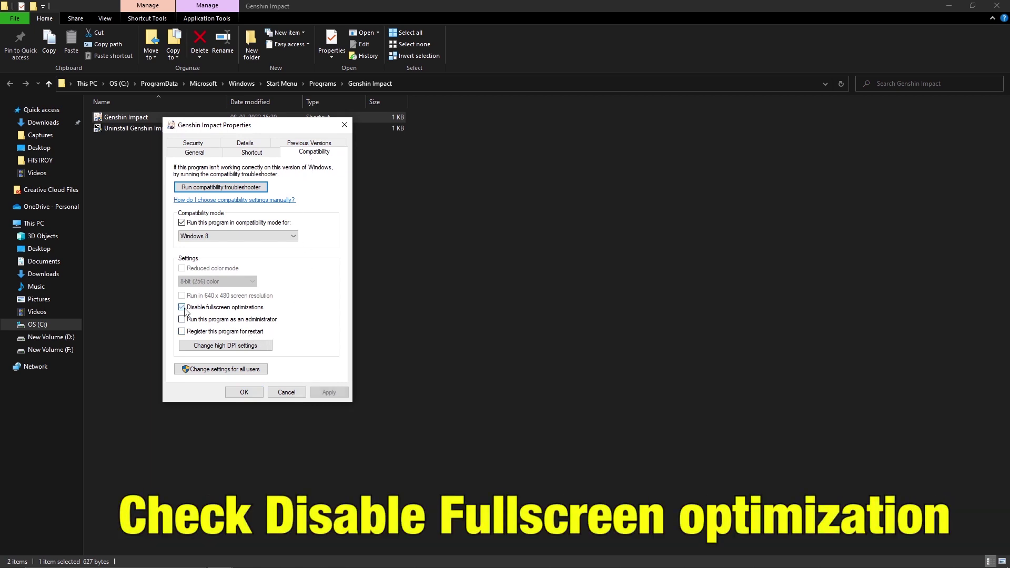
click(184, 309)
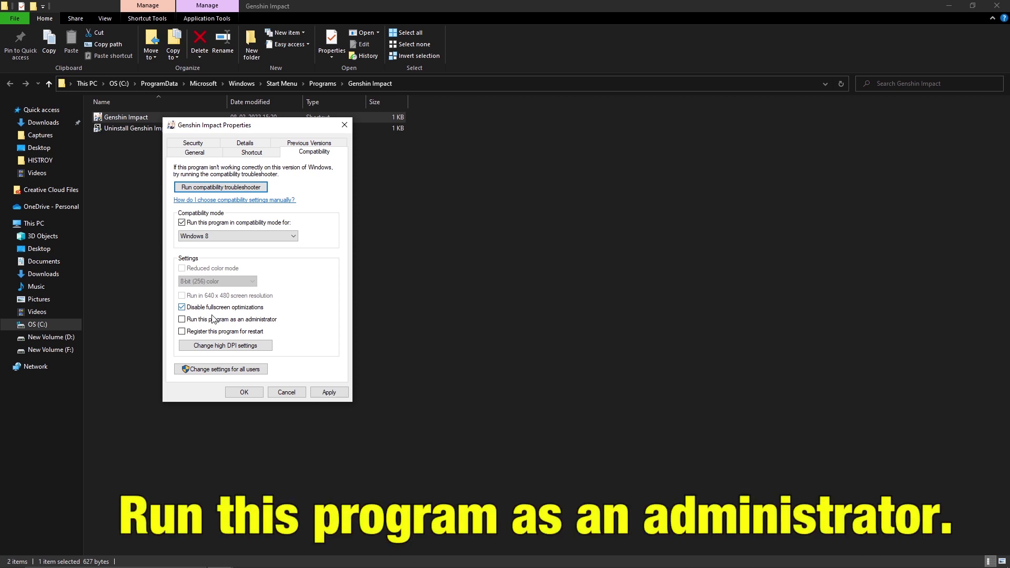
click(182, 319)
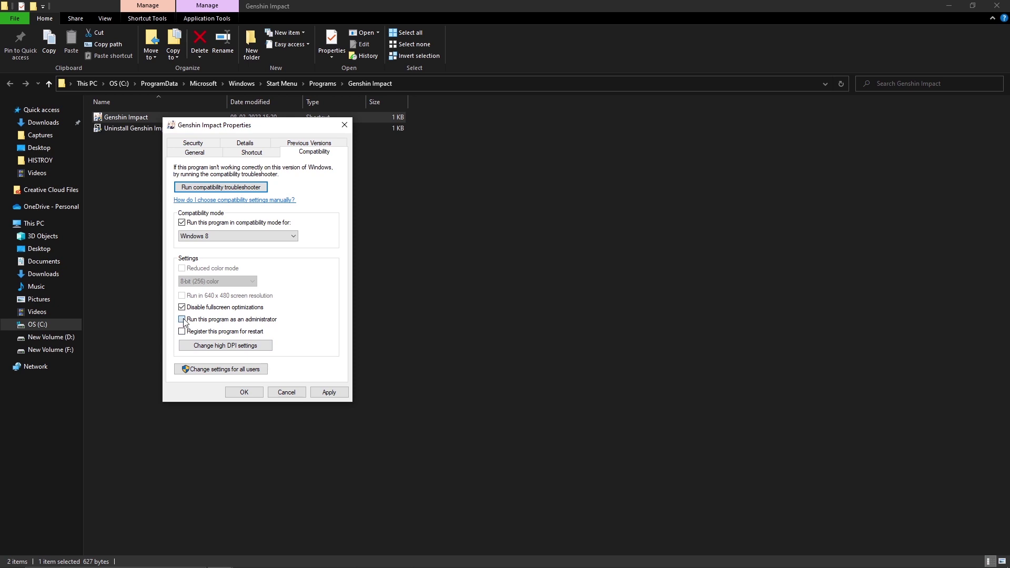
click(329, 392)
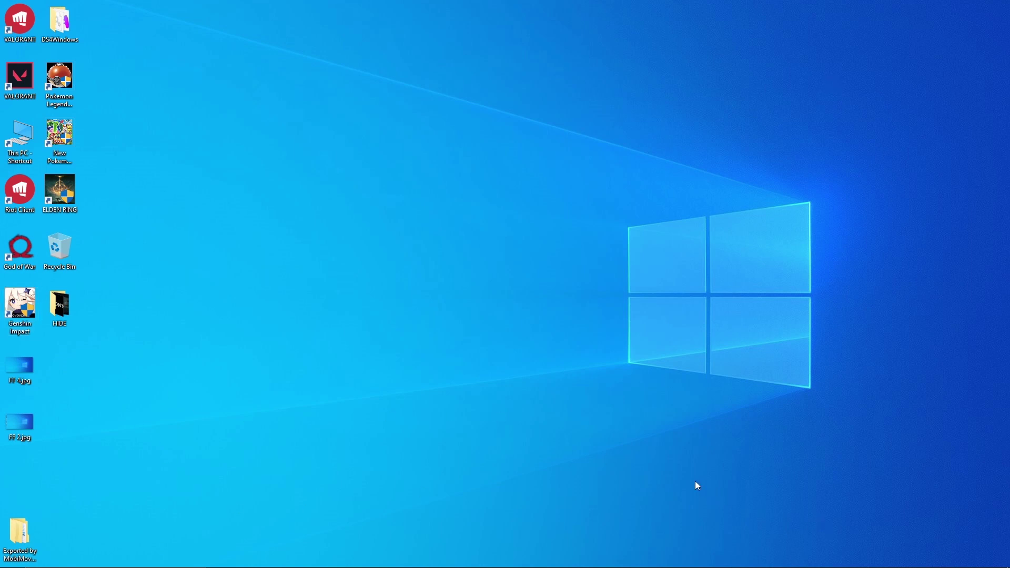
Tick Run this program as an administrator on the desktop Genshin Impact shortcut and save the change.
right_click(20, 322)
click(43, 308)
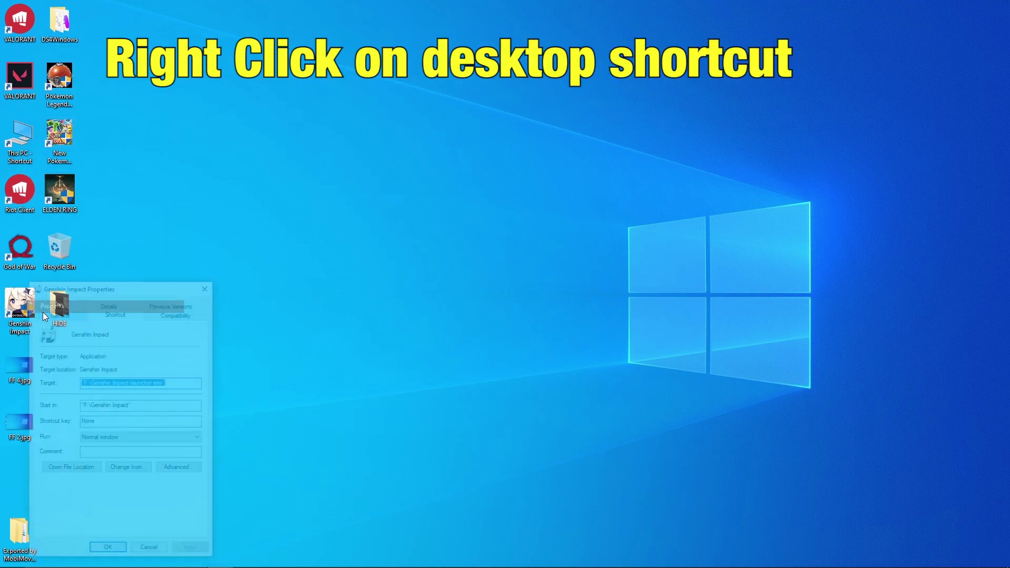
click(177, 314)
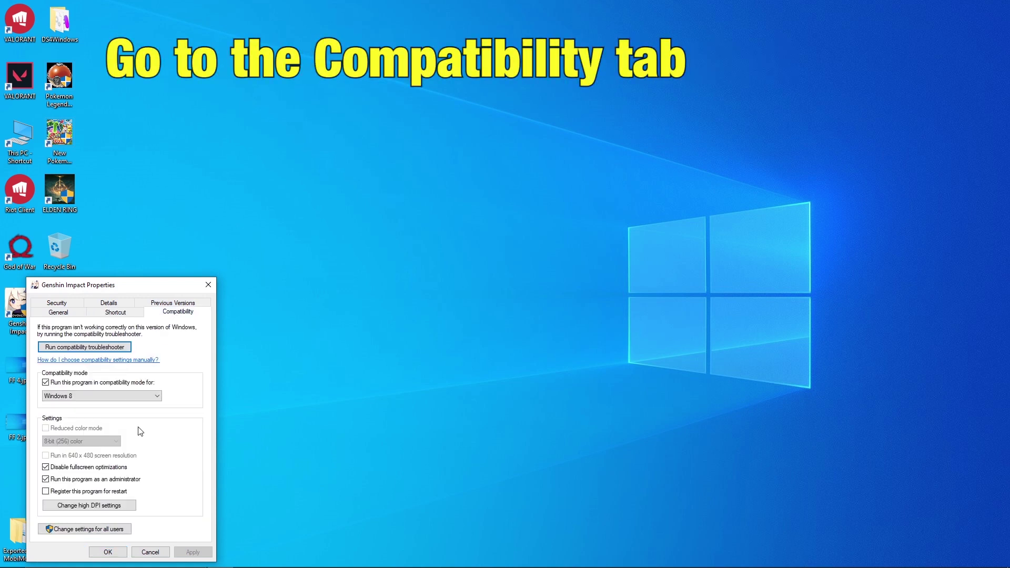
click(46, 480)
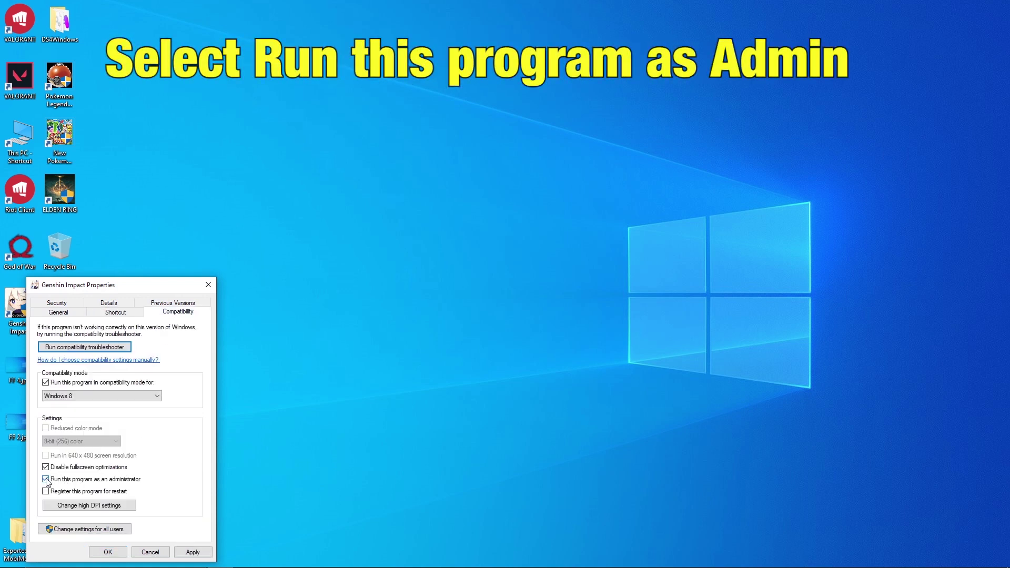
click(199, 555)
click(115, 554)
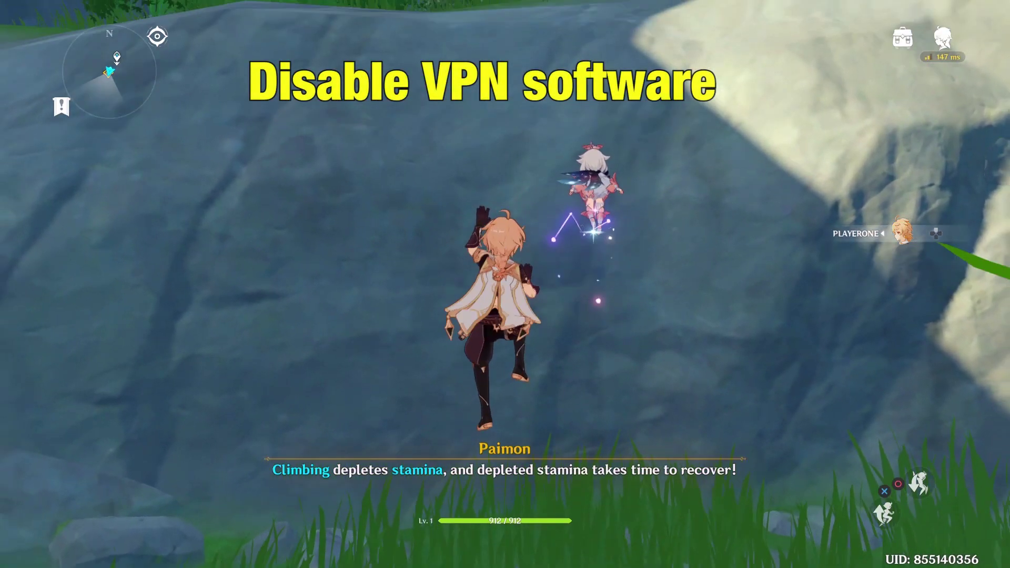
Climb the rock face and run along the trail past the waterfall, following Paimon.
key(w)
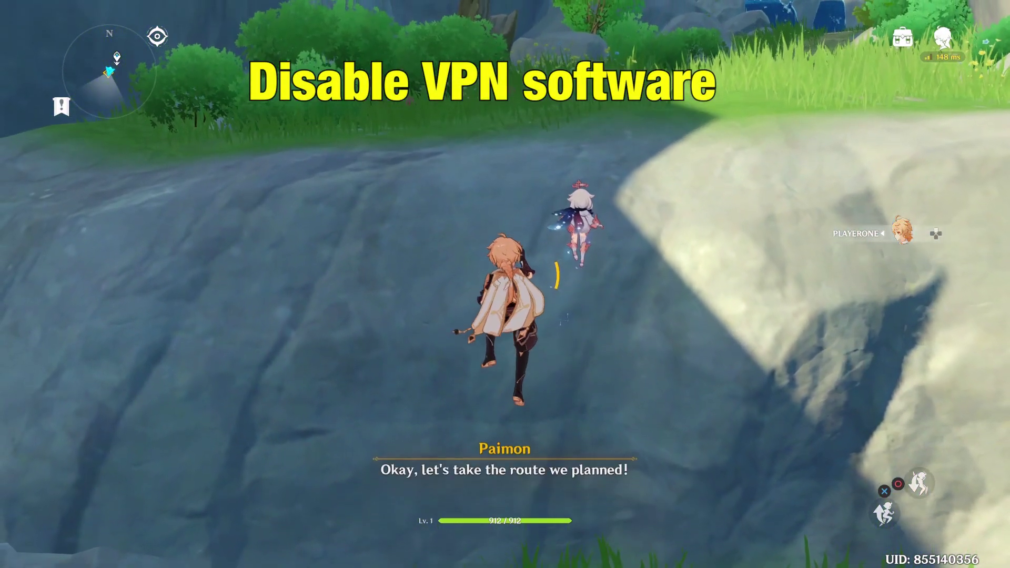
key(w)
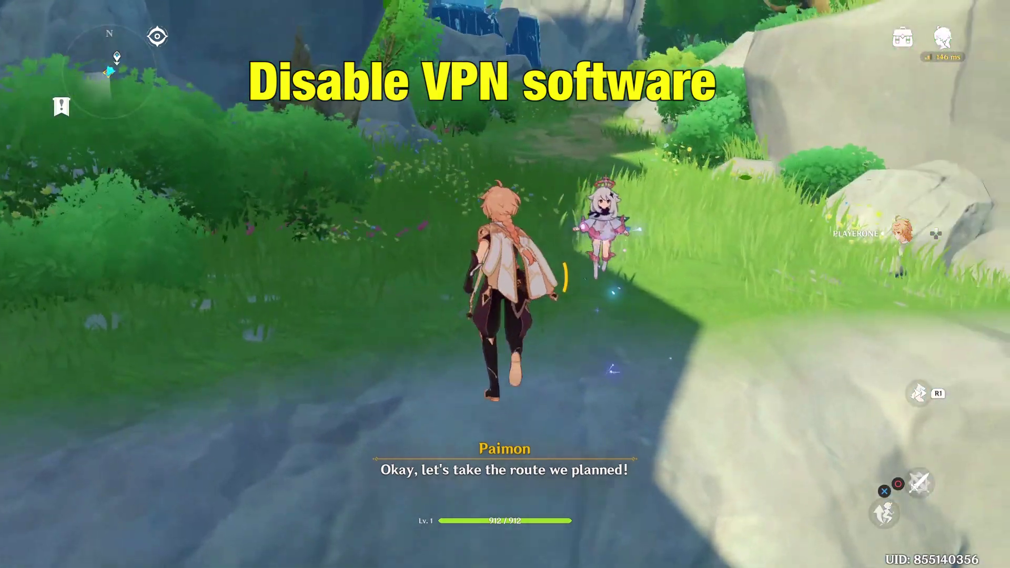
key(w)
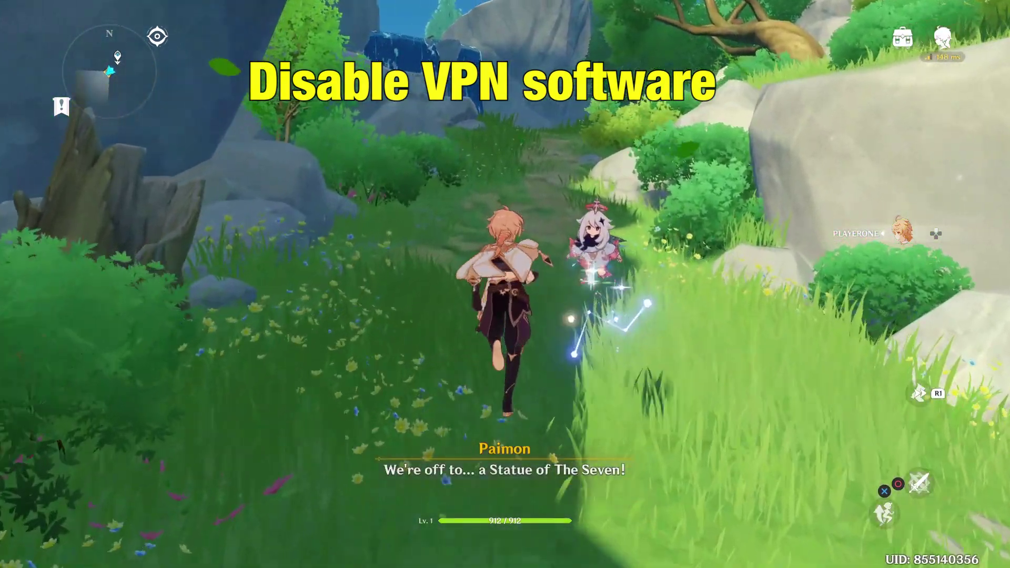
key(w)
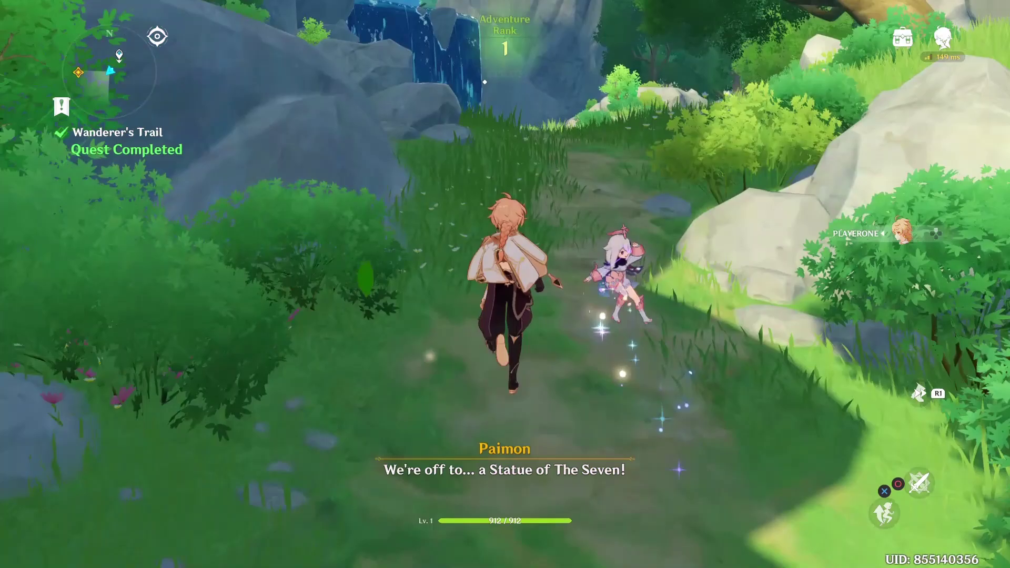
key(w)
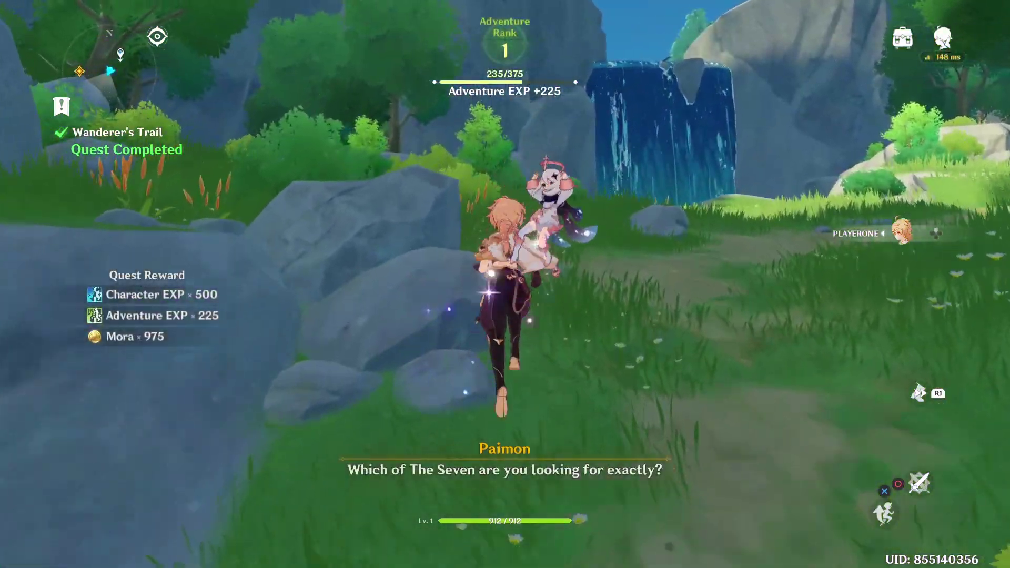
key(w)
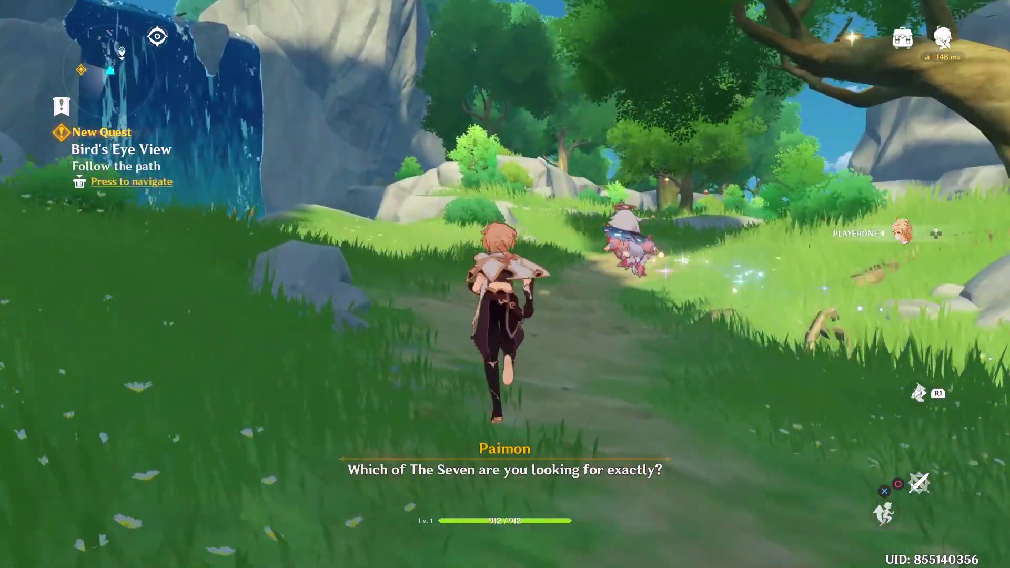
key(w)
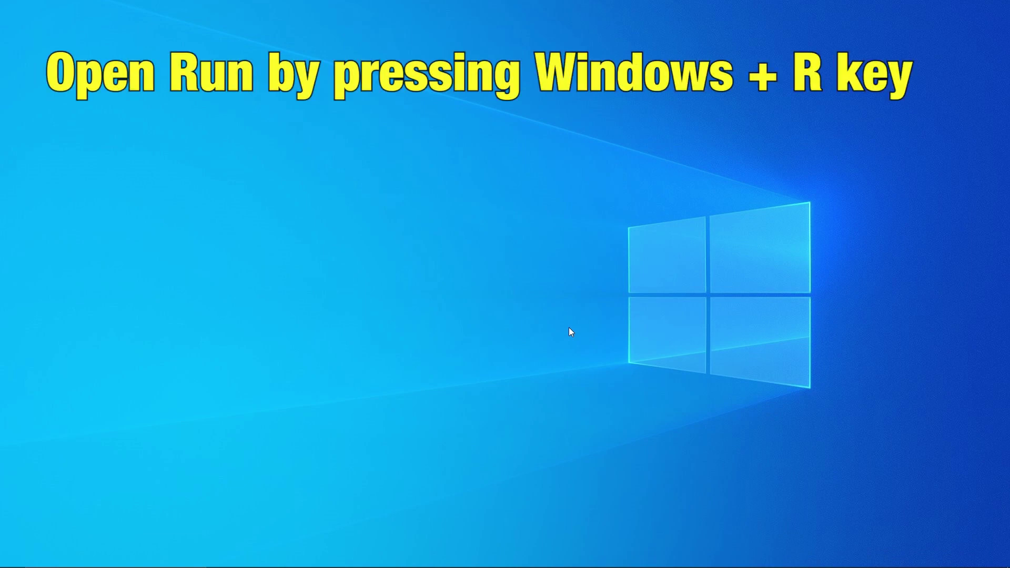
Open the %temp% folder through the Run prompt.
key(super+r)
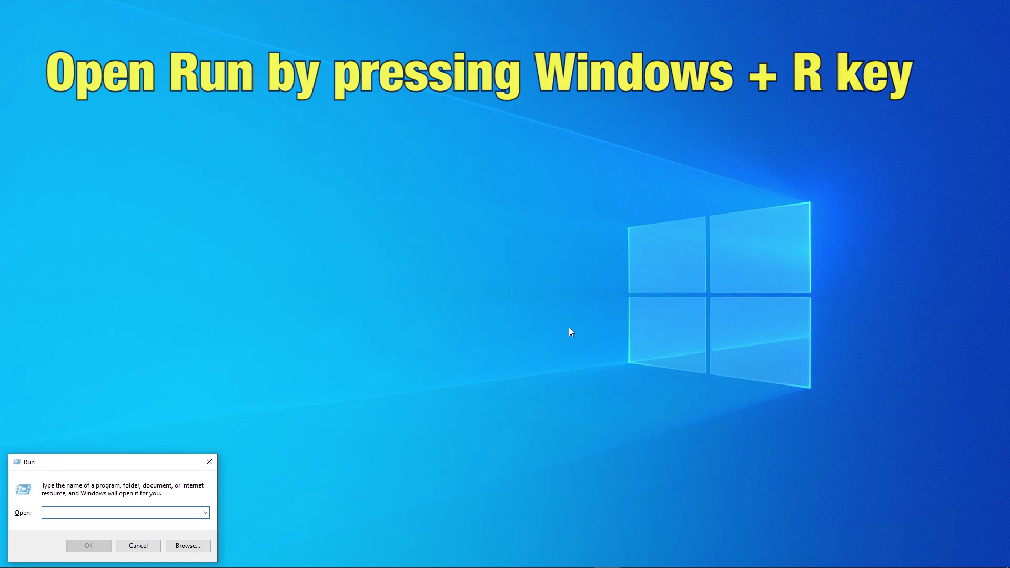
text(%)
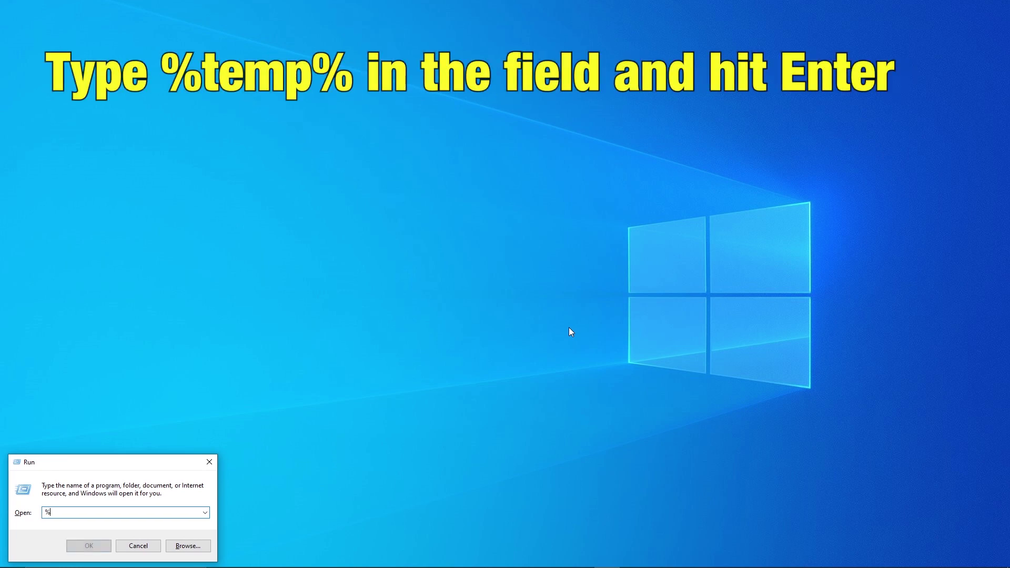
text(temp)
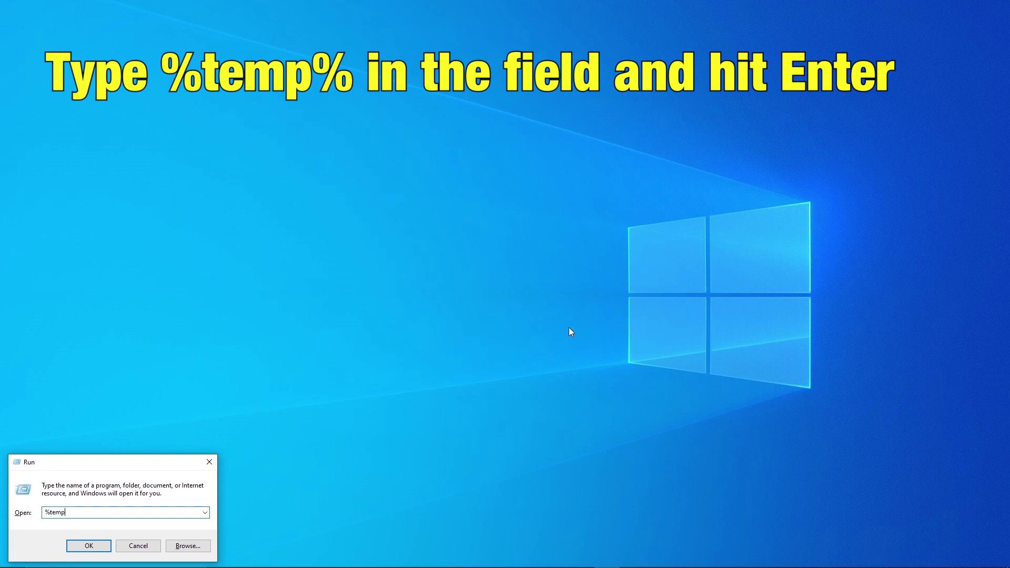
text(%)
key(Return)
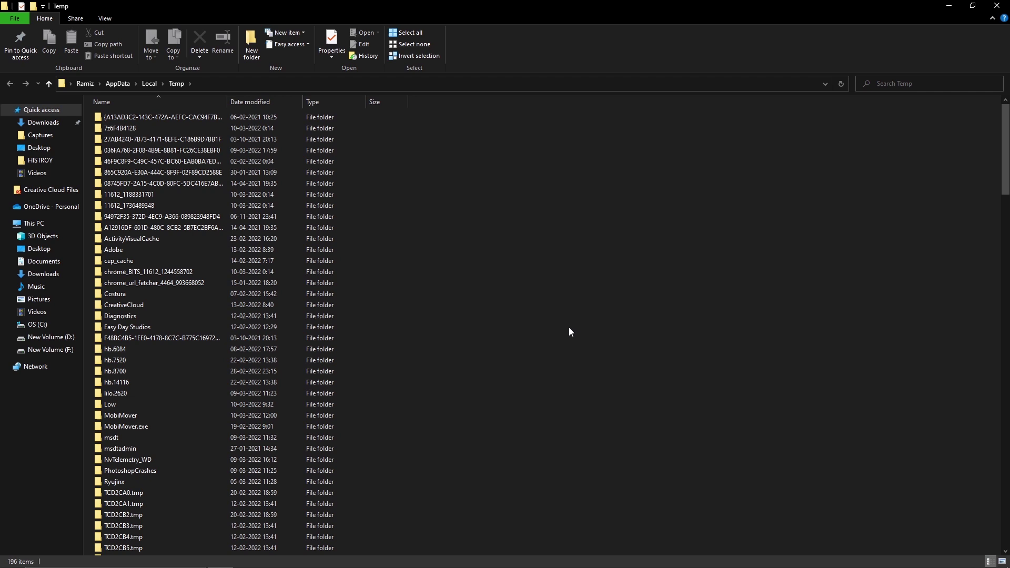
Delete all Temp folder items, granting permission and skipping files still in use.
key(ctrl+a)
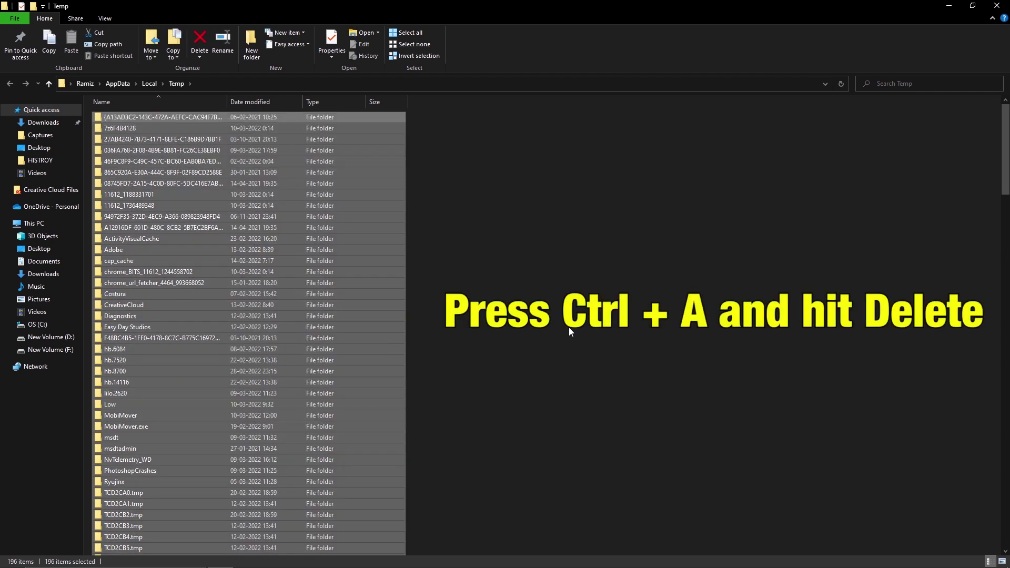
key(Delete)
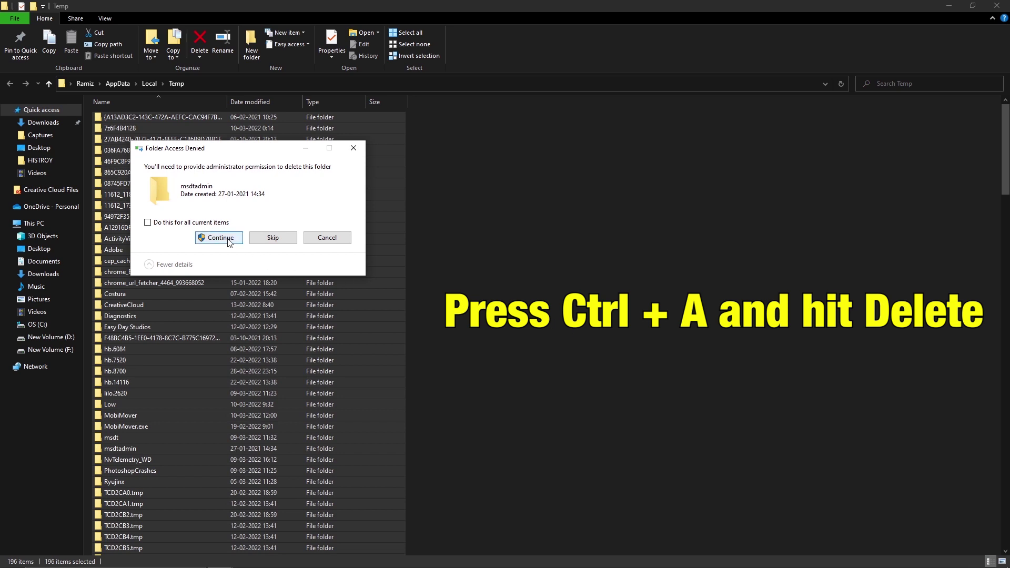
click(224, 239)
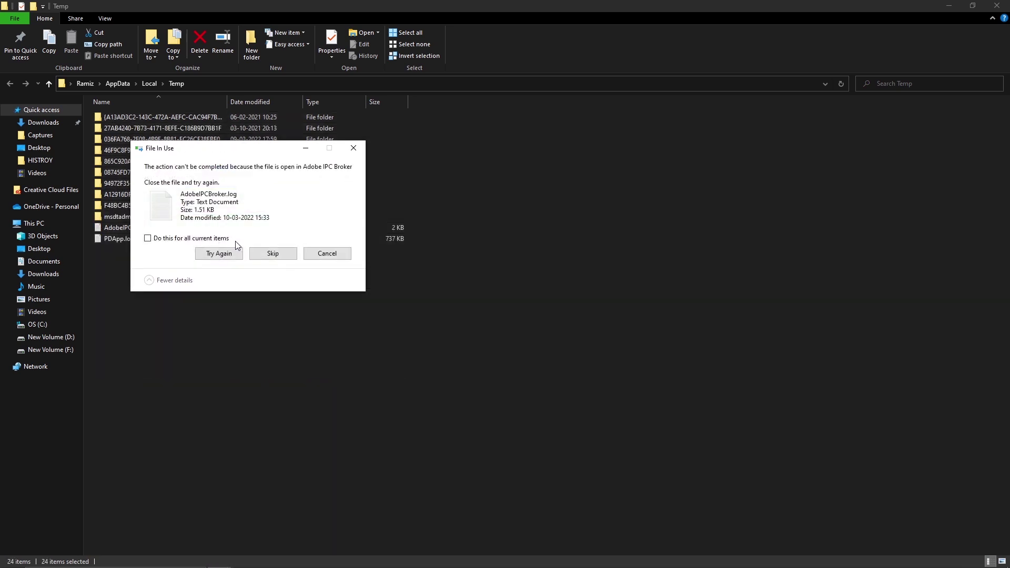
click(323, 254)
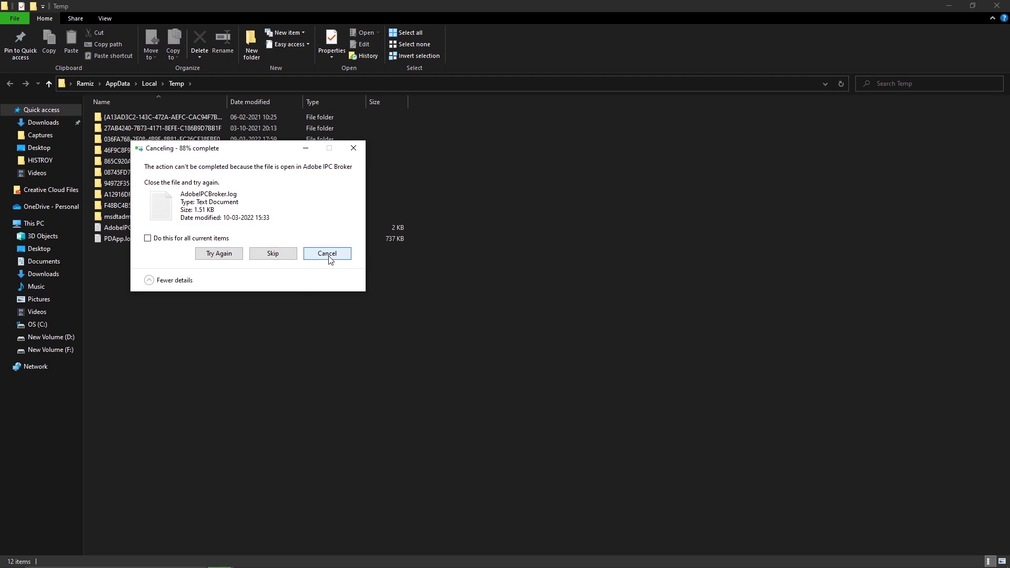
click(327, 255)
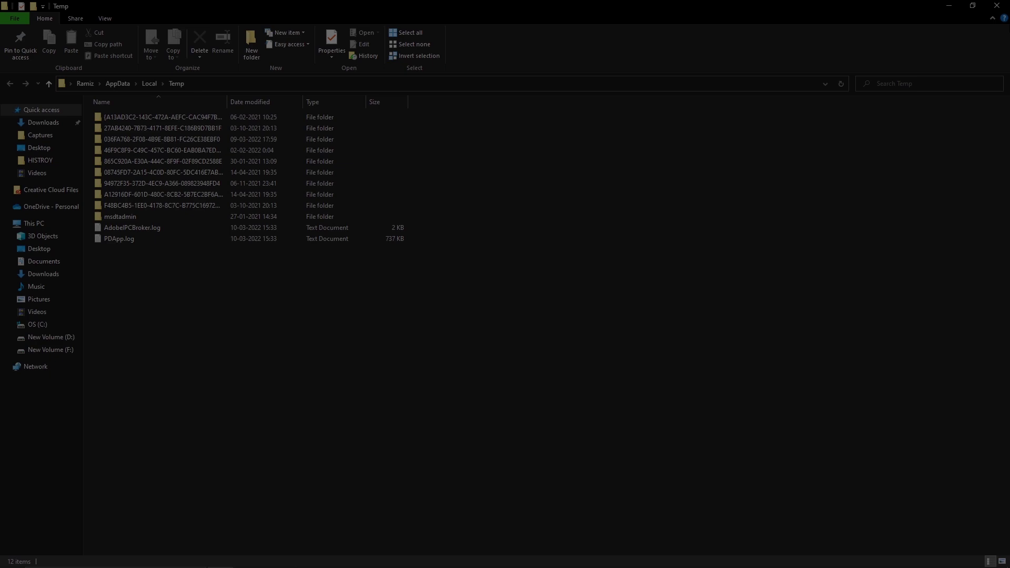